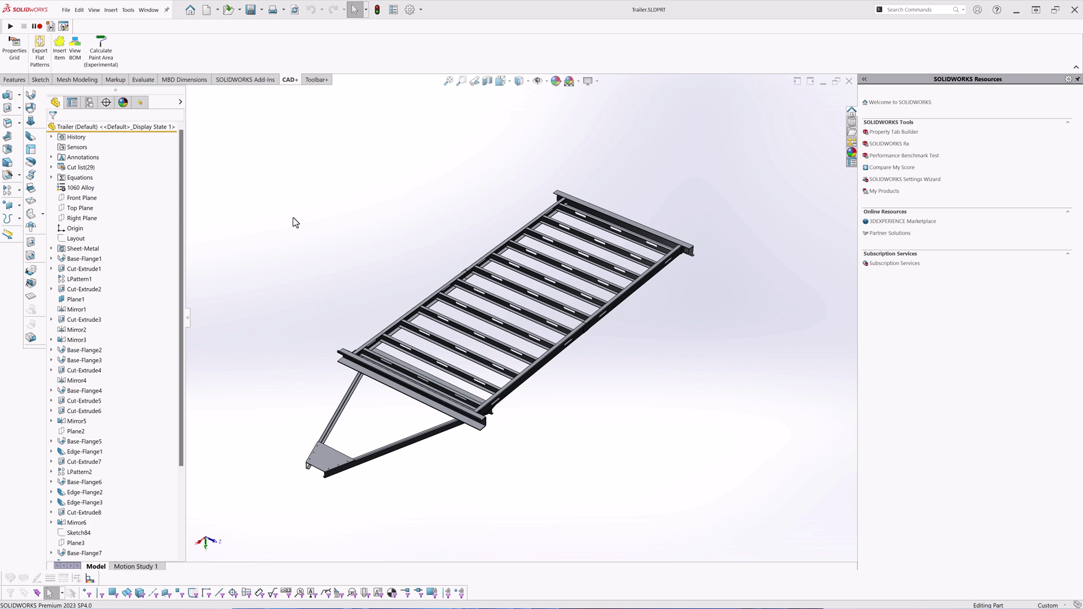
left_click(51, 168)
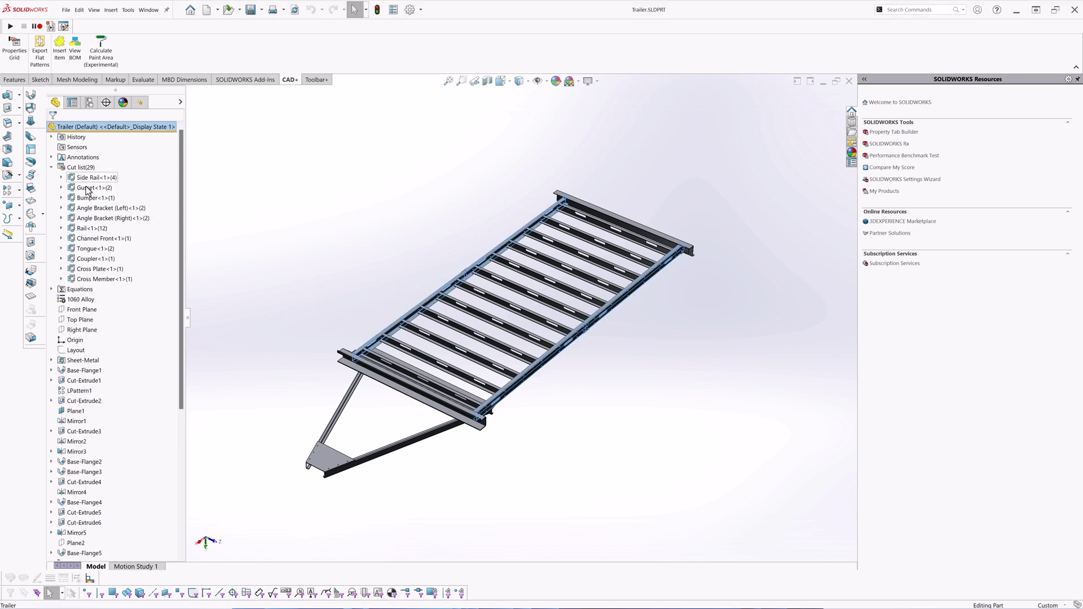
left_click(88, 188)
right_click(88, 189)
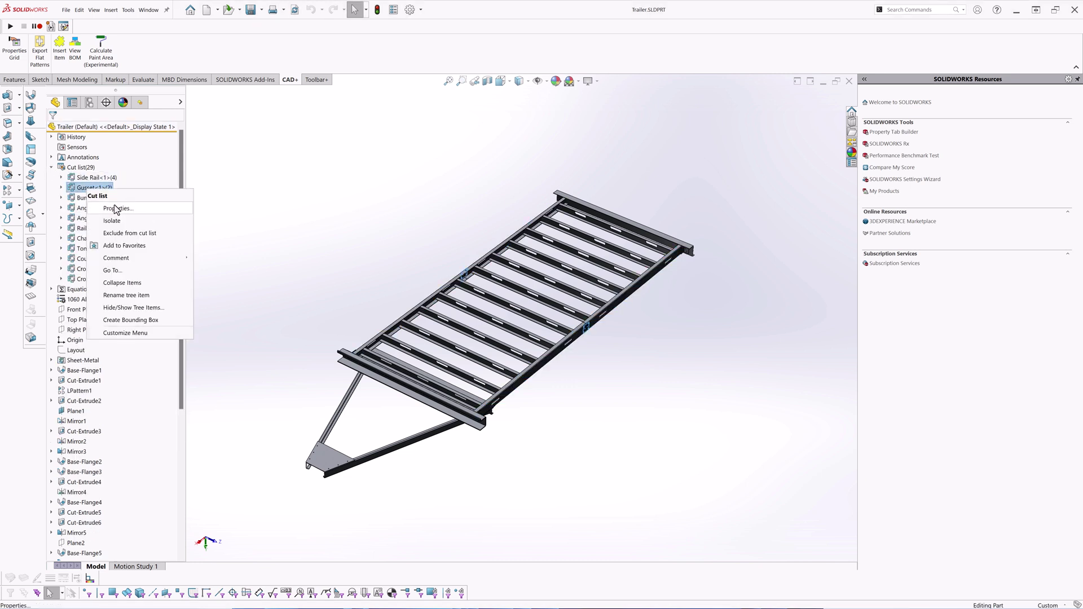
left_click(116, 209)
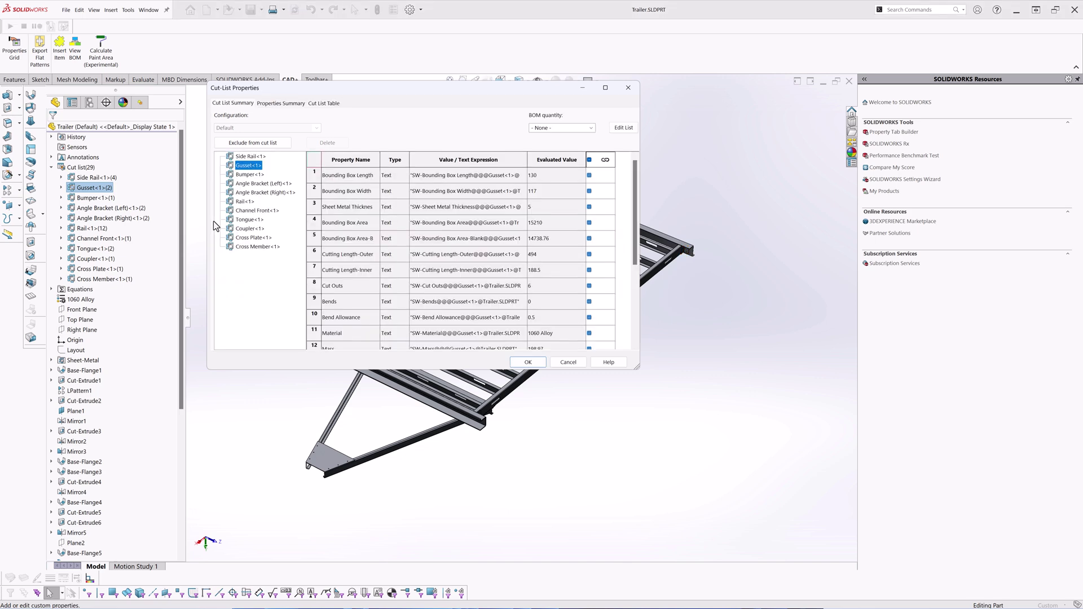
left_click(282, 105)
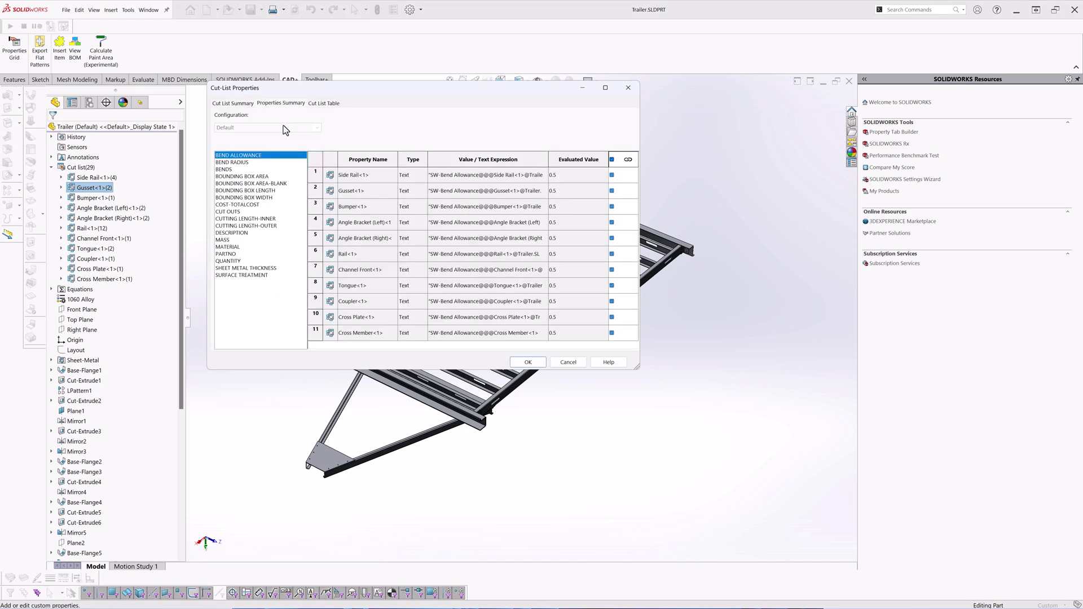
left_click(227, 254)
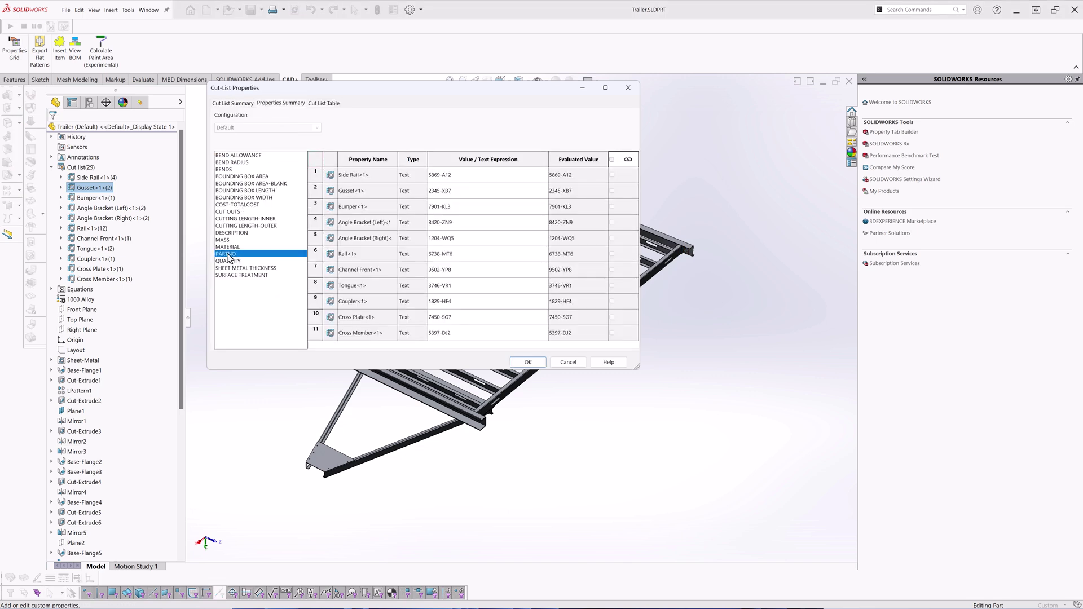
left_click(229, 261)
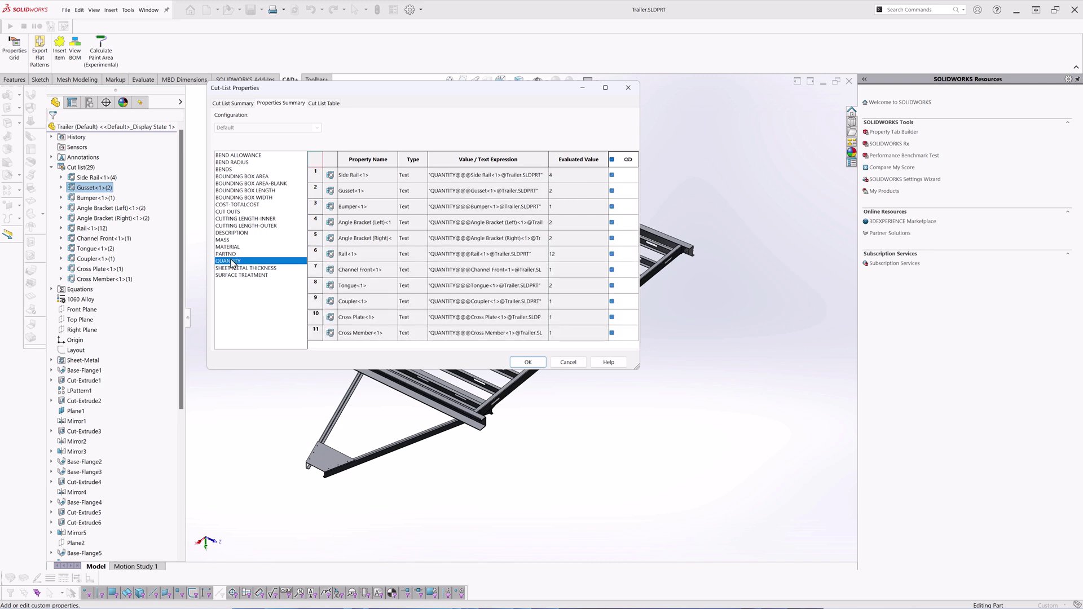
left_click(521, 362)
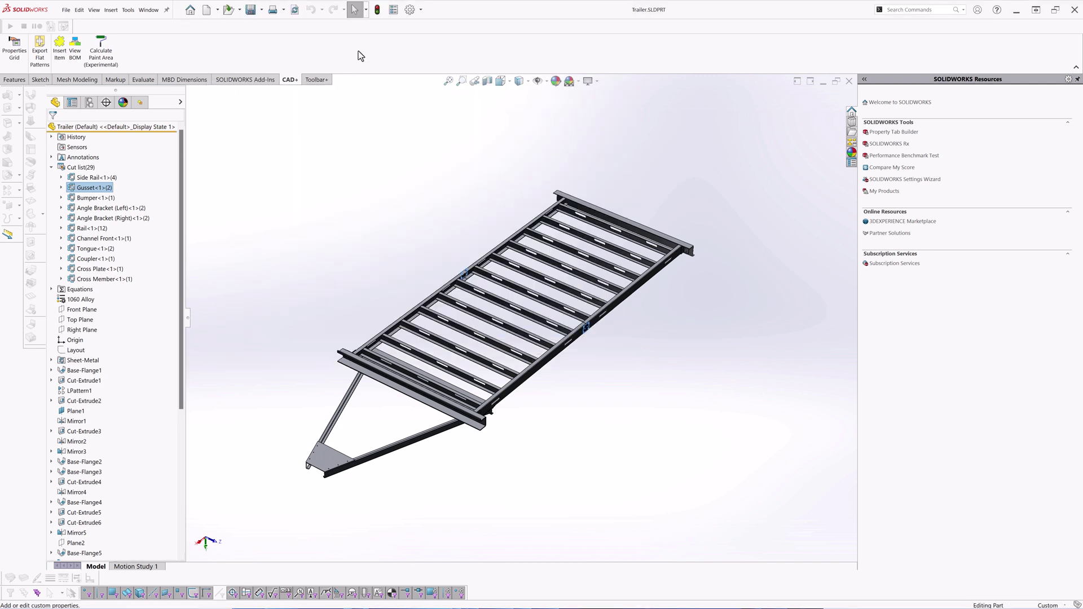
left_click(393, 9)
left_click(348, 147)
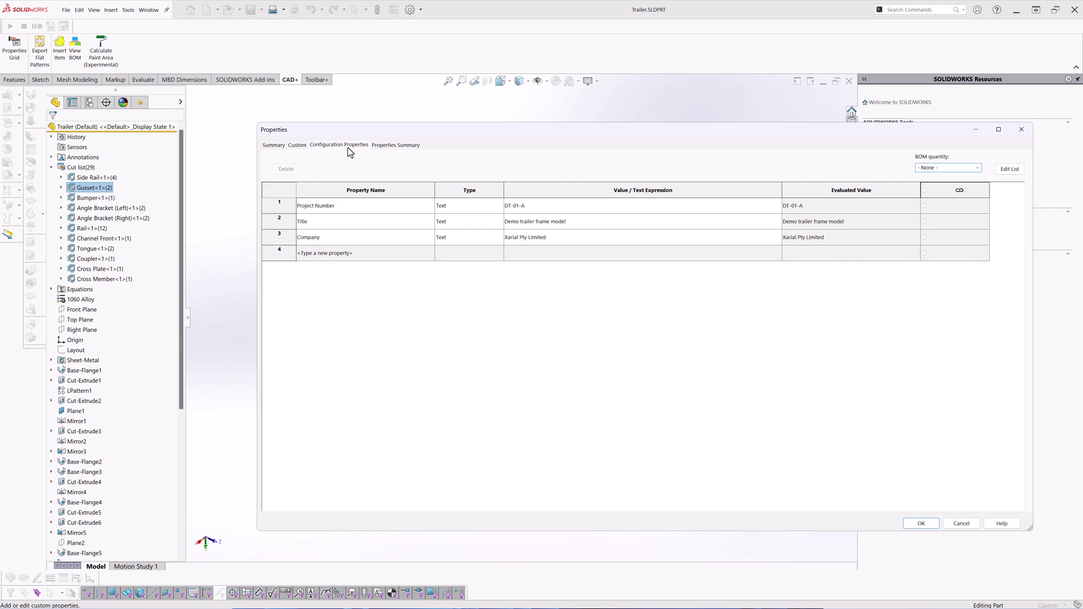
left_click(921, 523)
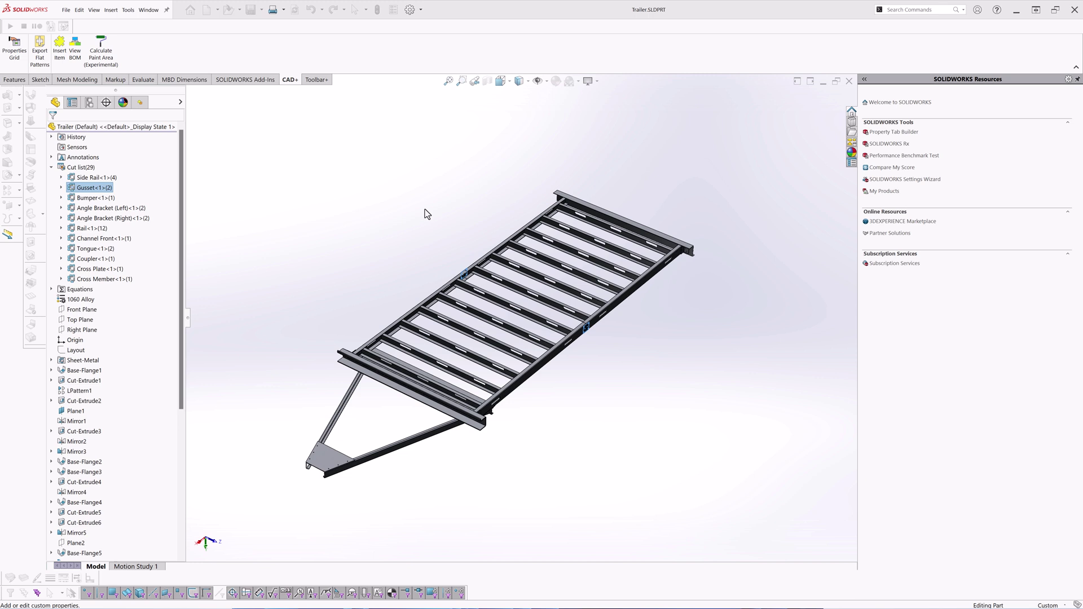
Step: Show the Toolbar+ cut-list commands and open the Tools > CAD+ > Toolbar+ configuration
left_click(316, 79)
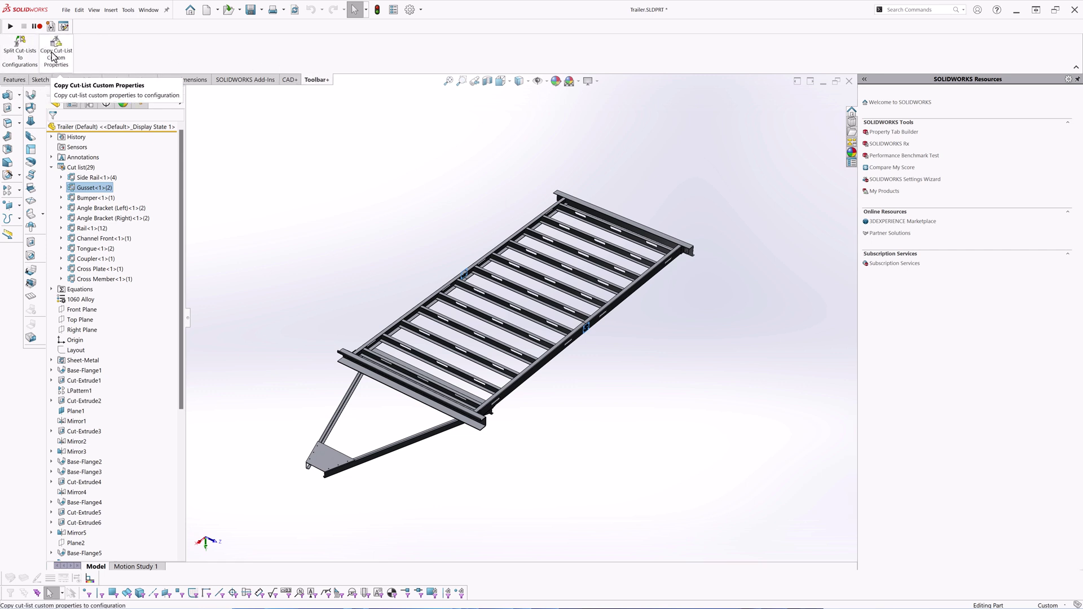
left_click(127, 11)
mouse_move(168, 77)
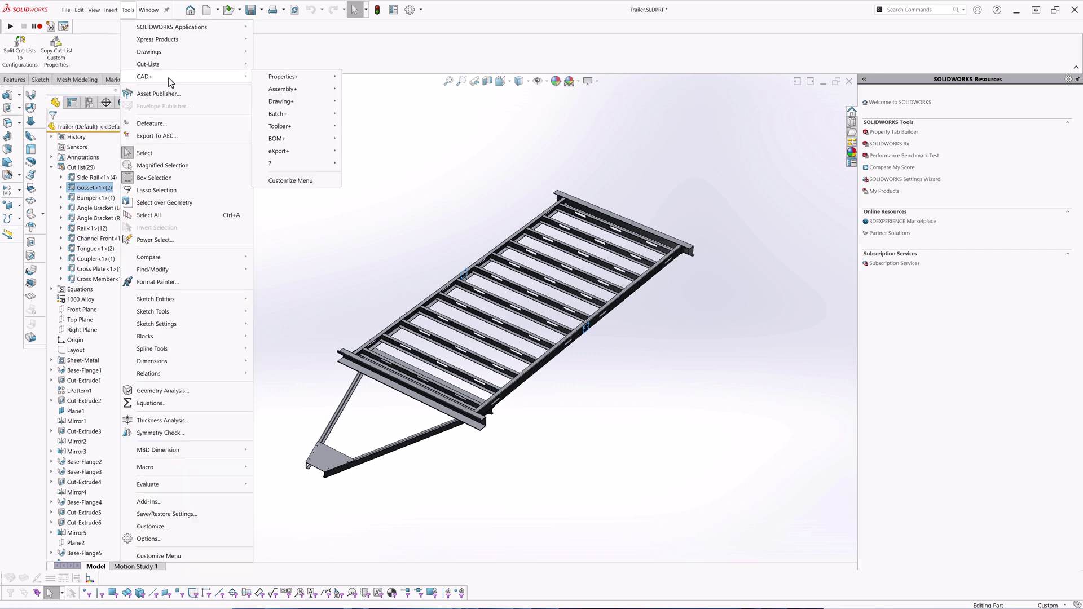
mouse_move(320, 133)
left_click(394, 126)
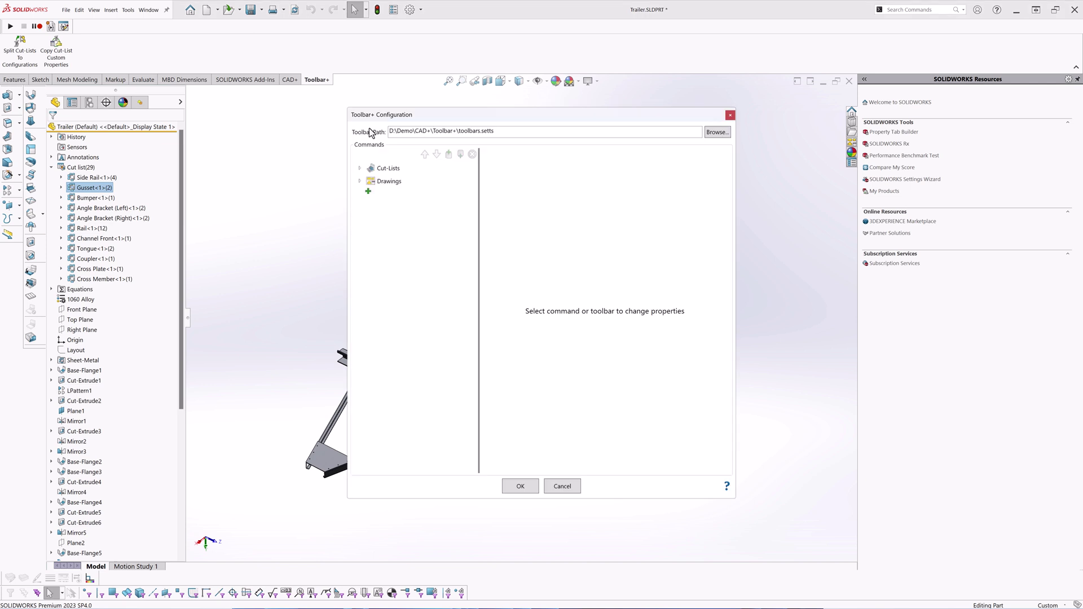
Step: Inspect the Cut-Lists and Drawings command groups and the split macro's settings, then cancel
left_click(359, 168)
left_click(359, 215)
left_click(403, 182)
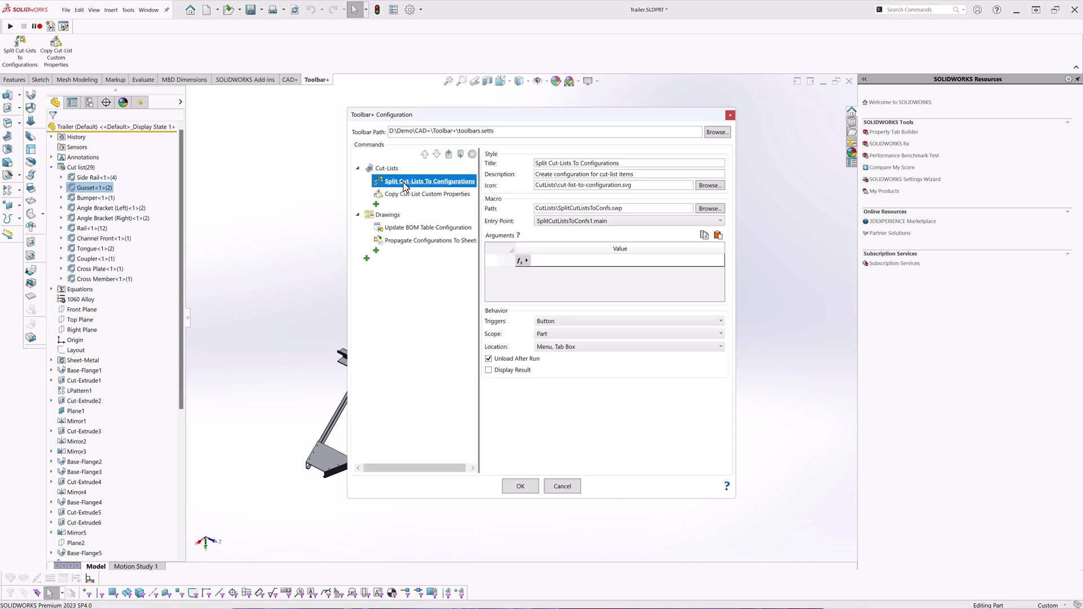
left_click(562, 487)
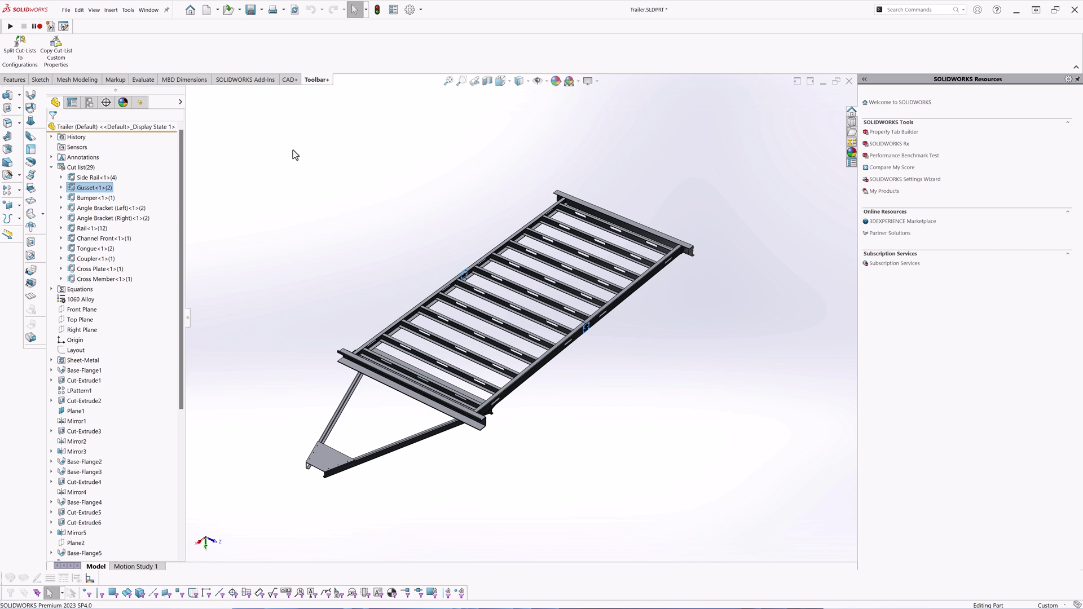
Step: Split each cut-list body into its own configuration listed under Default
left_click(89, 103)
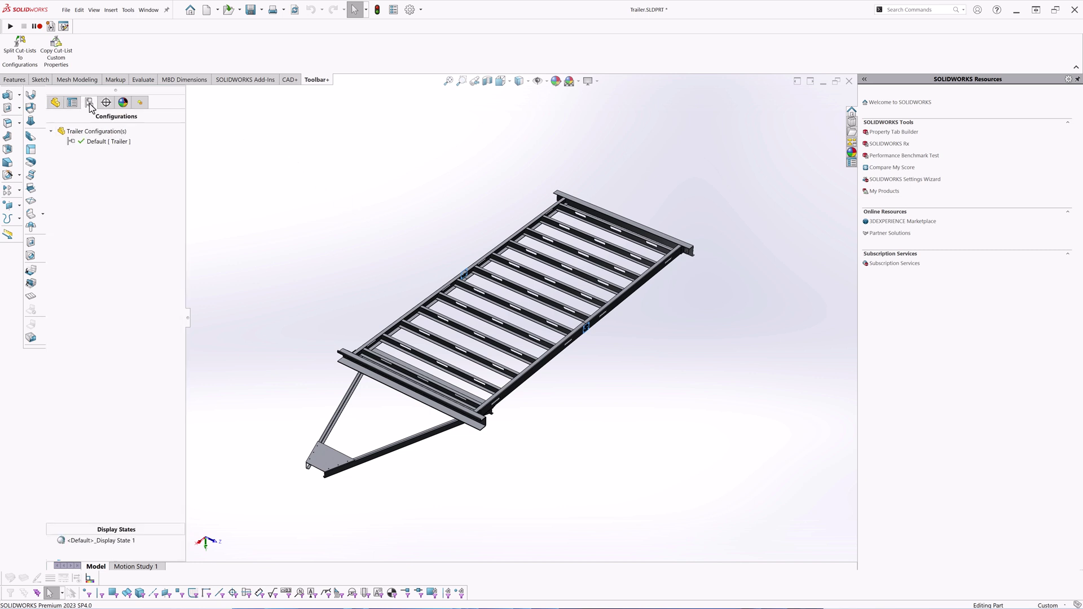
left_click(22, 53)
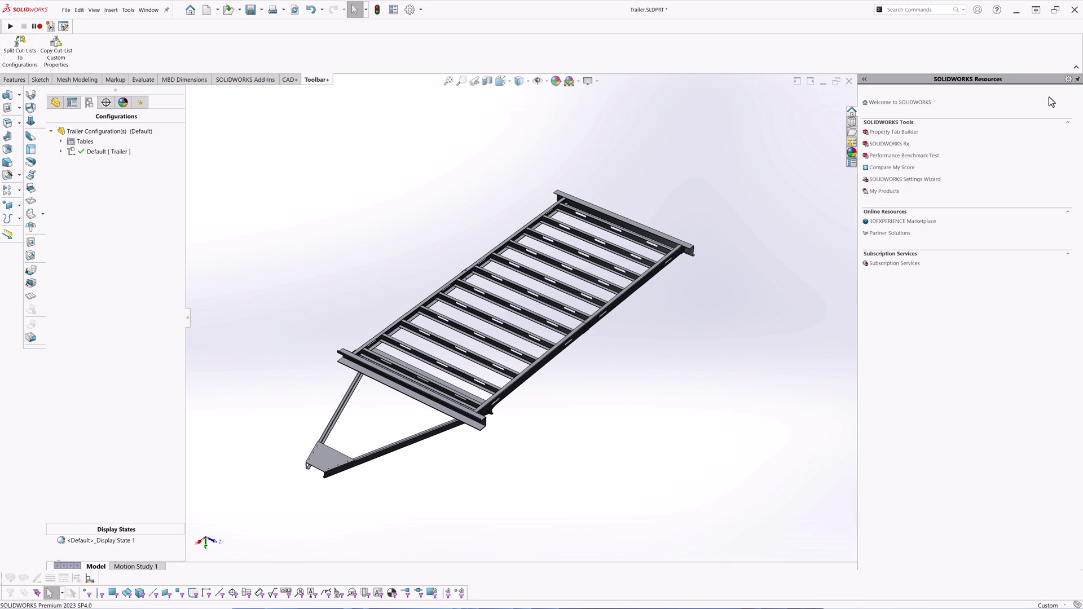
left_click(61, 152)
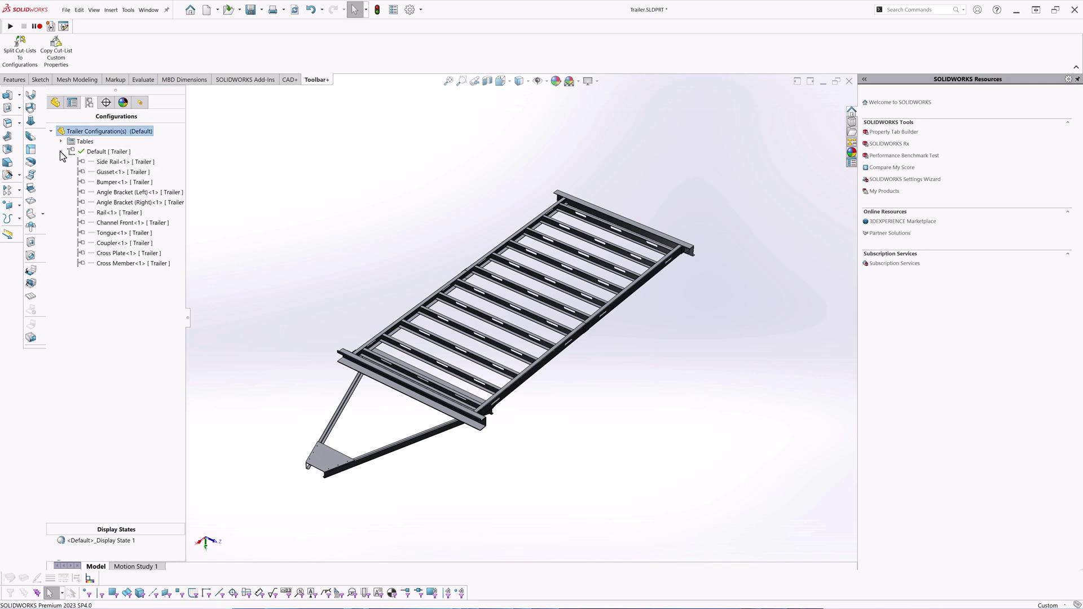
Step: Activate the Side Rail<1> configuration, then the Gusset<1> configuration
left_click(104, 163)
double_click(104, 163)
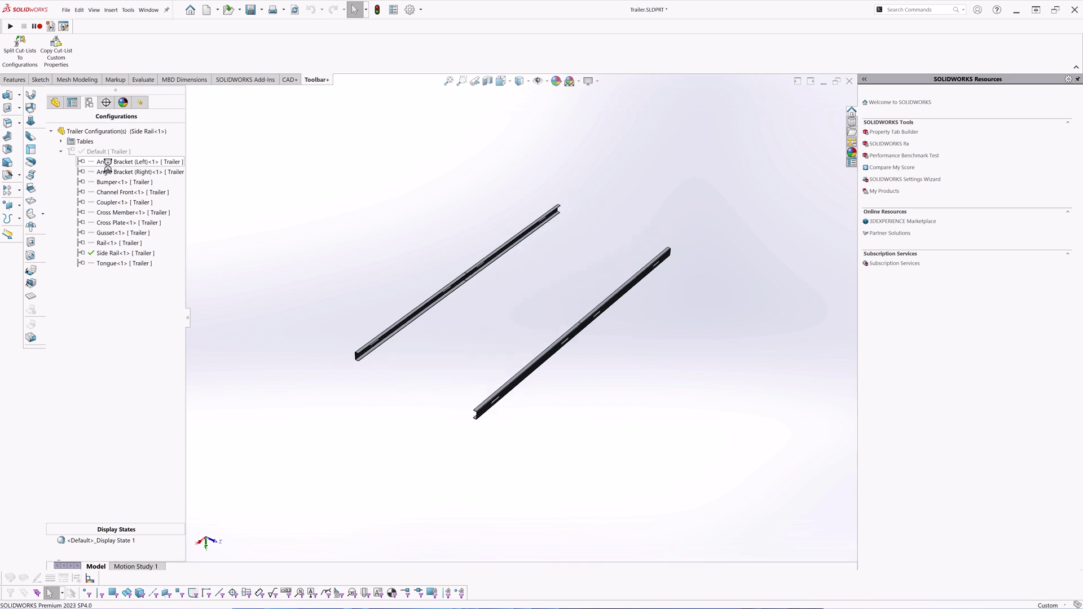
left_click(116, 233)
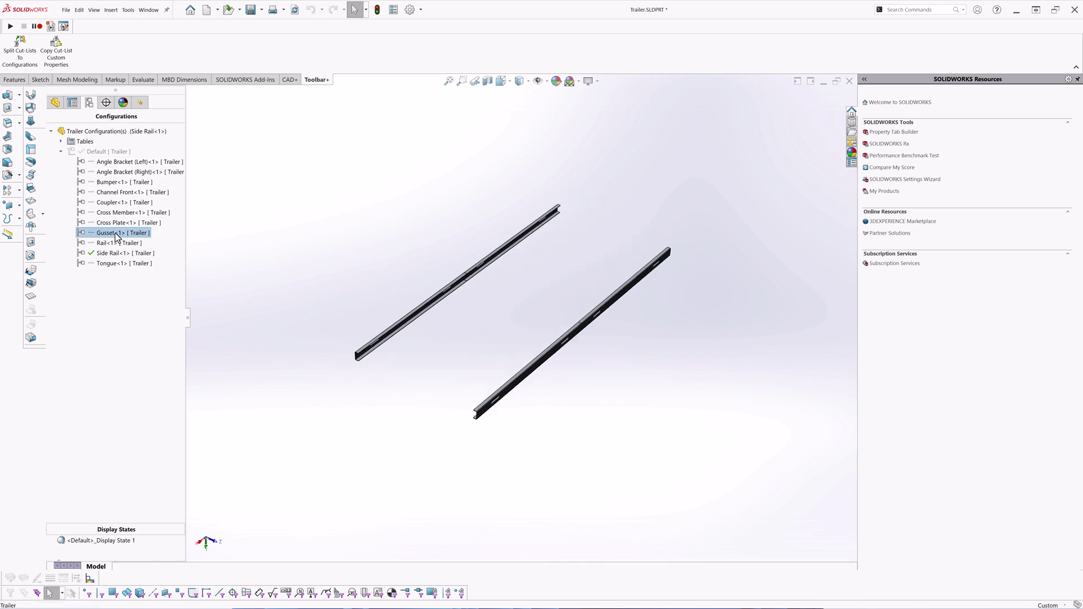
double_click(115, 232)
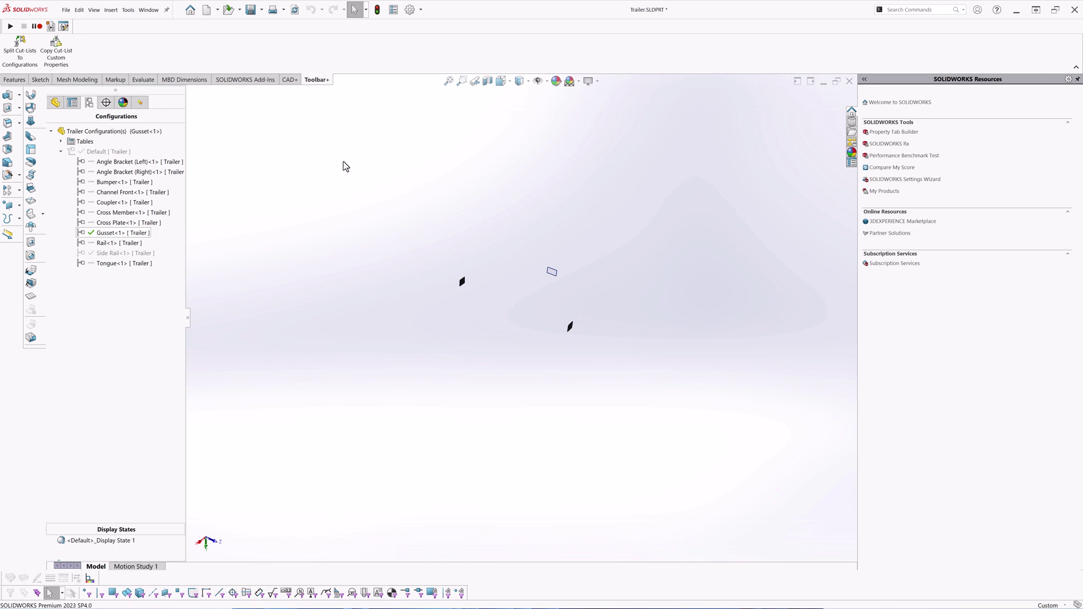
Step: Create a new drawing on an A3 landscape sheet without placing a model view
left_click(206, 12)
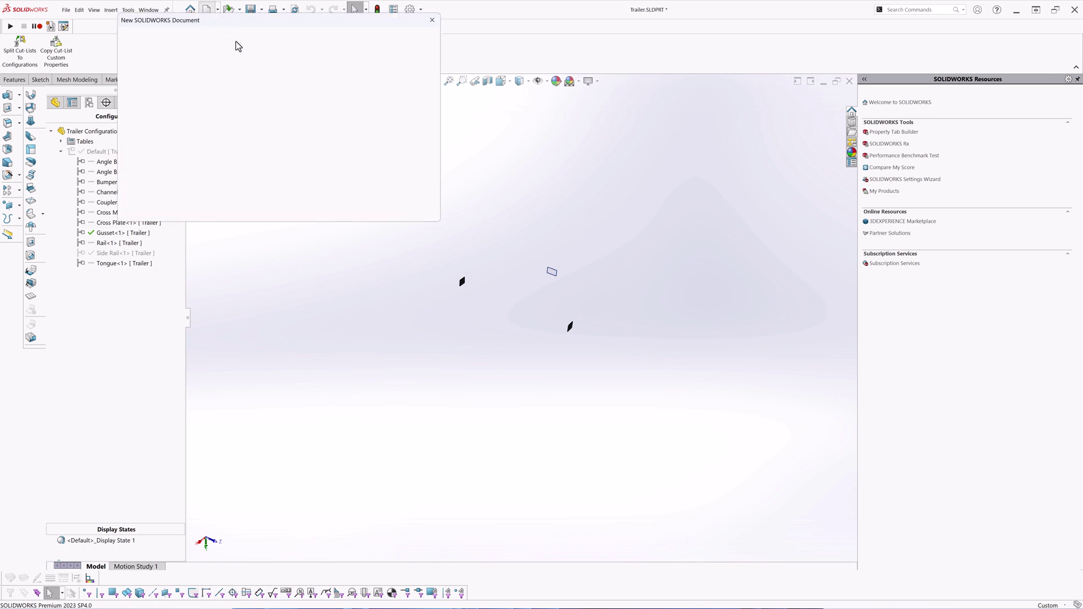
left_click(332, 212)
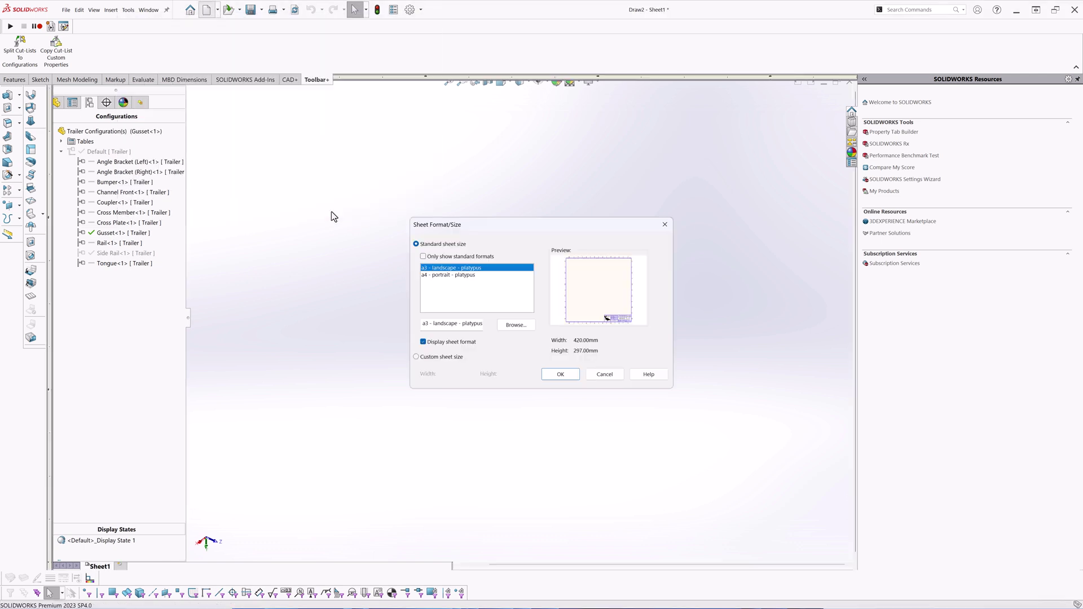
left_click(558, 374)
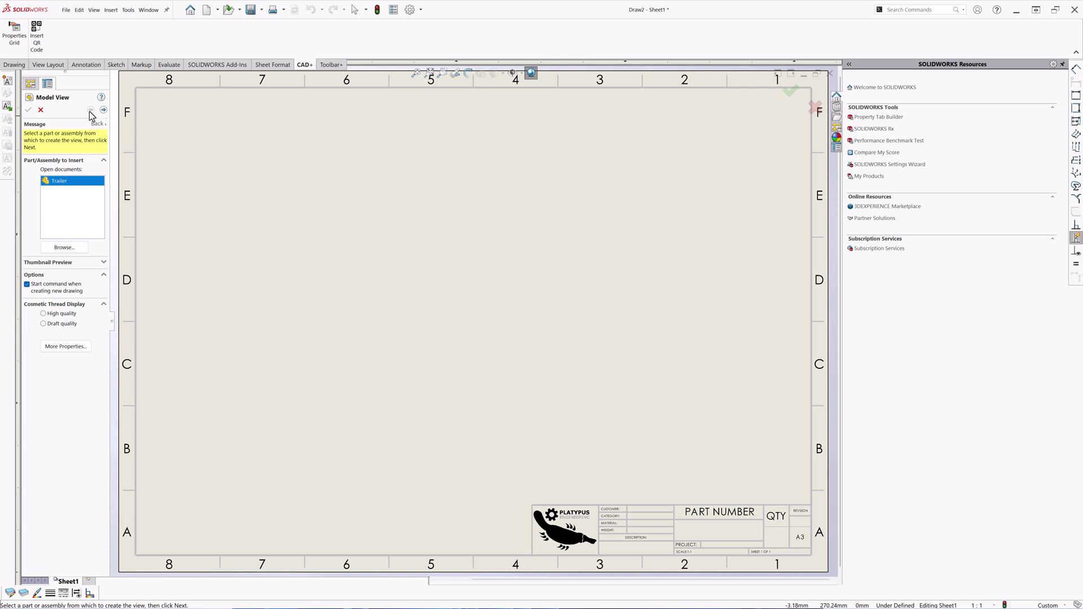
left_click(40, 109)
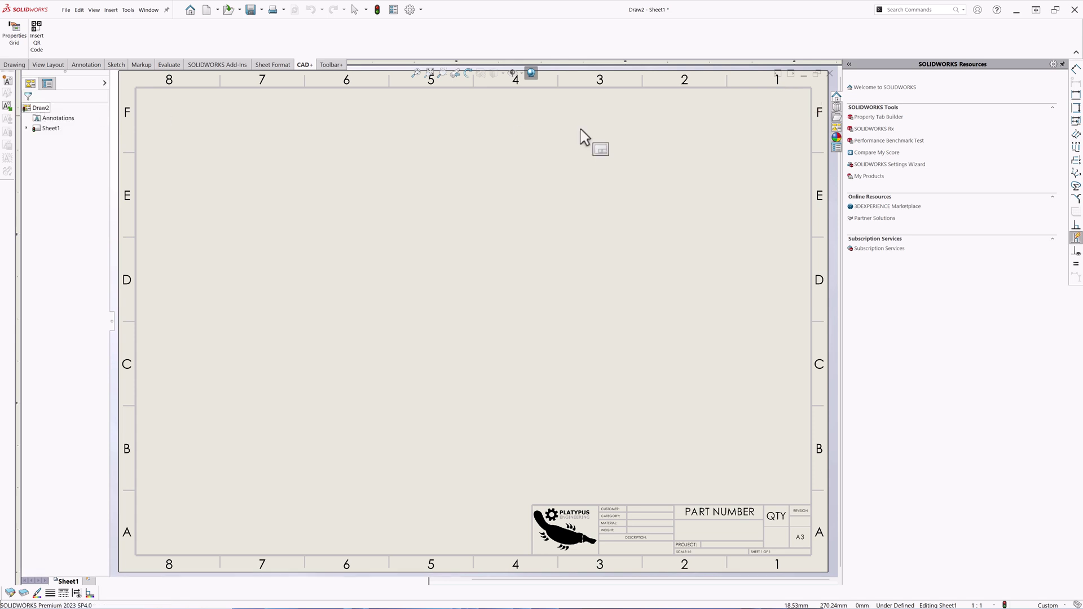
Step: Load the Trailer part's standard views into the View Palette
left_click(836, 127)
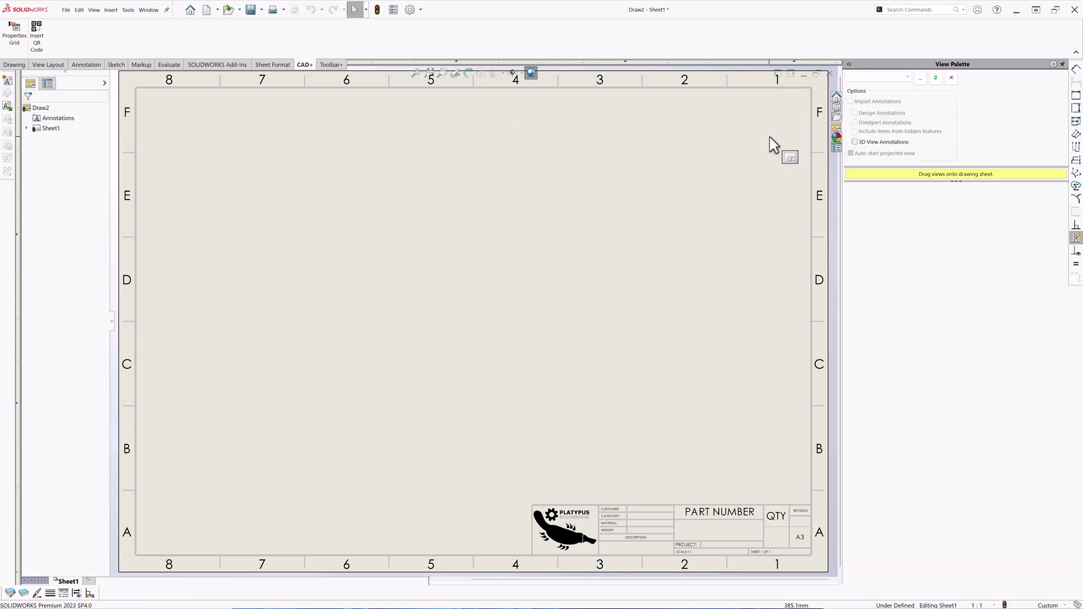
left_click(887, 76)
left_click(876, 89)
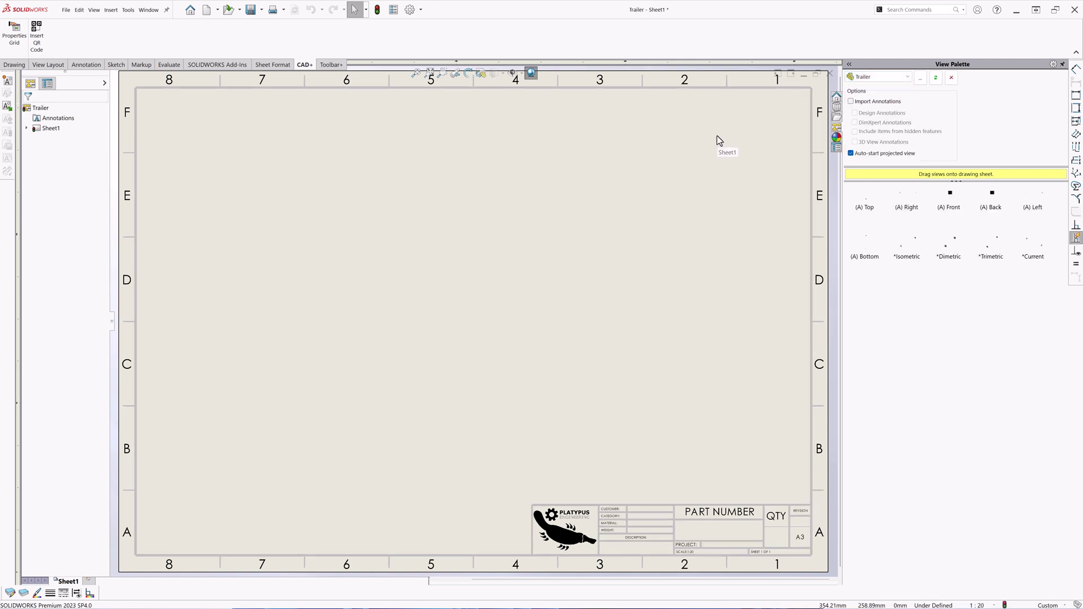
Step: Drag the *Isometric view onto the sheet, limited to the selected Gusset configuration body
mouse_move(908, 244)
left_mouse_down()
mouse_move(726, 317)
mouse_move(698, 350)
mouse_move(708, 346)
mouse_move(692, 344)
left_mouse_up()
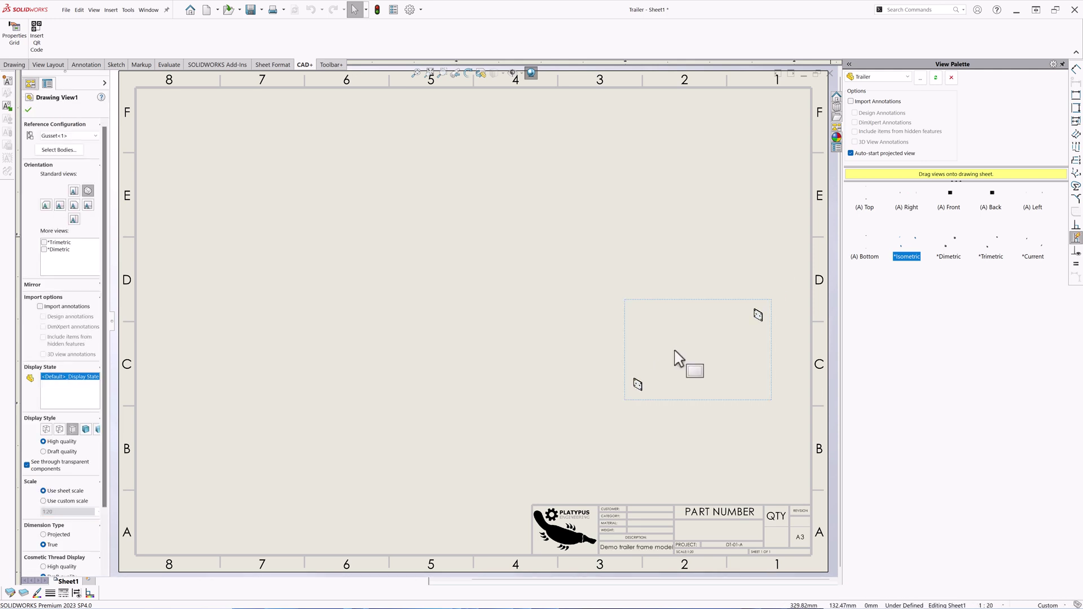
left_click(58, 150)
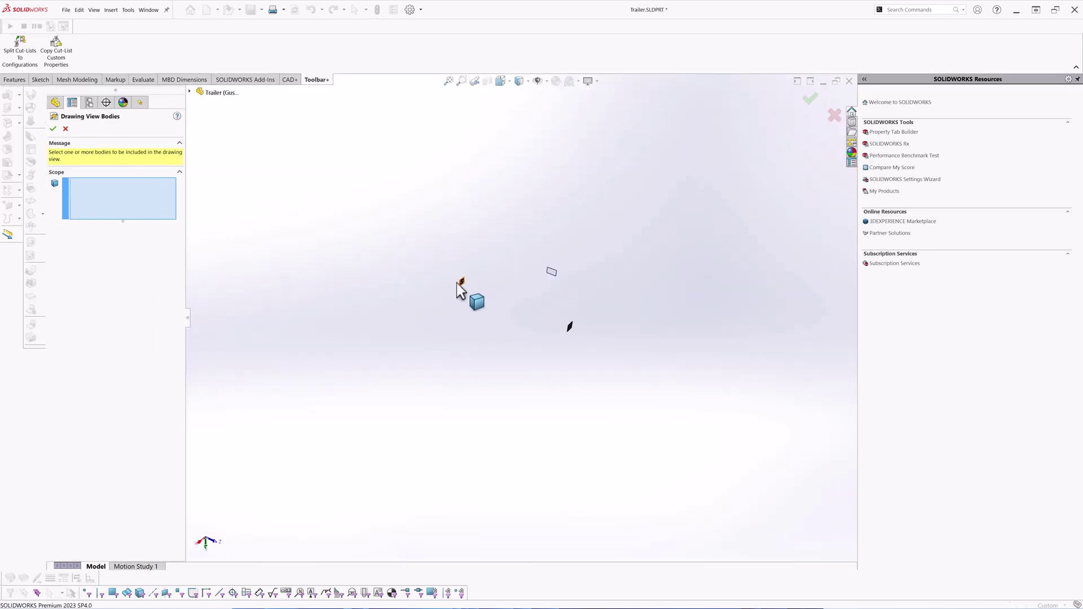
left_click(552, 272)
key("Return")
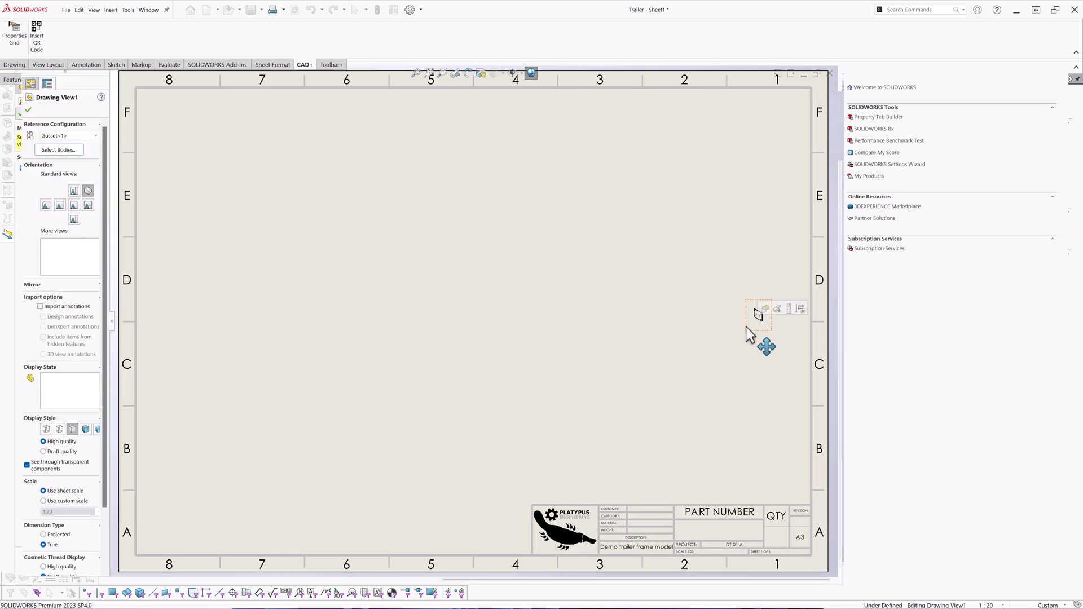
Step: Place the second view and set Drawing View2 to (A) Flat pattern
left_click(424, 322)
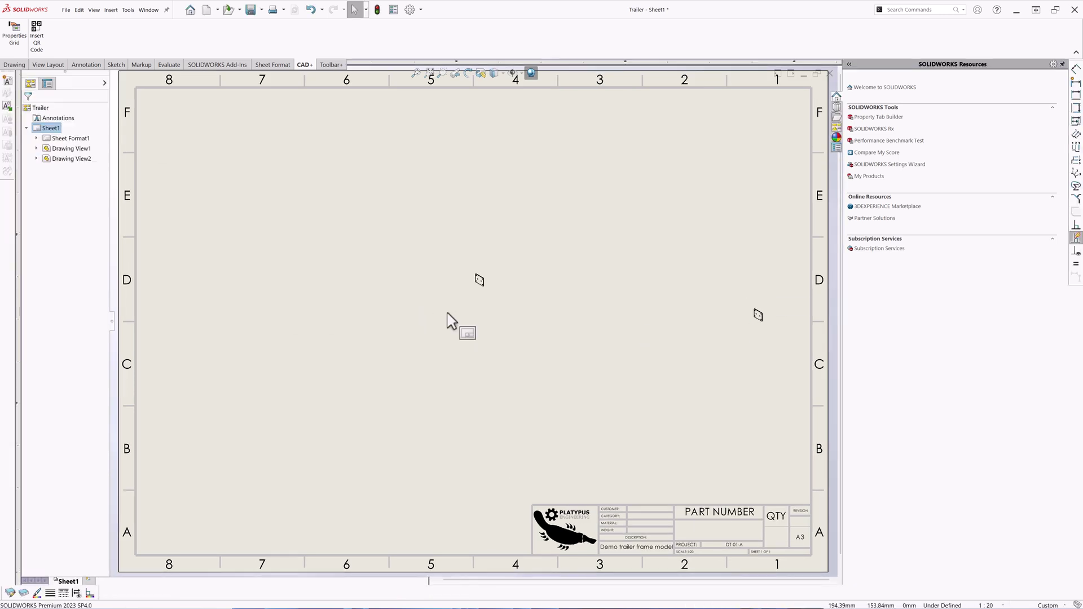
left_click(491, 295)
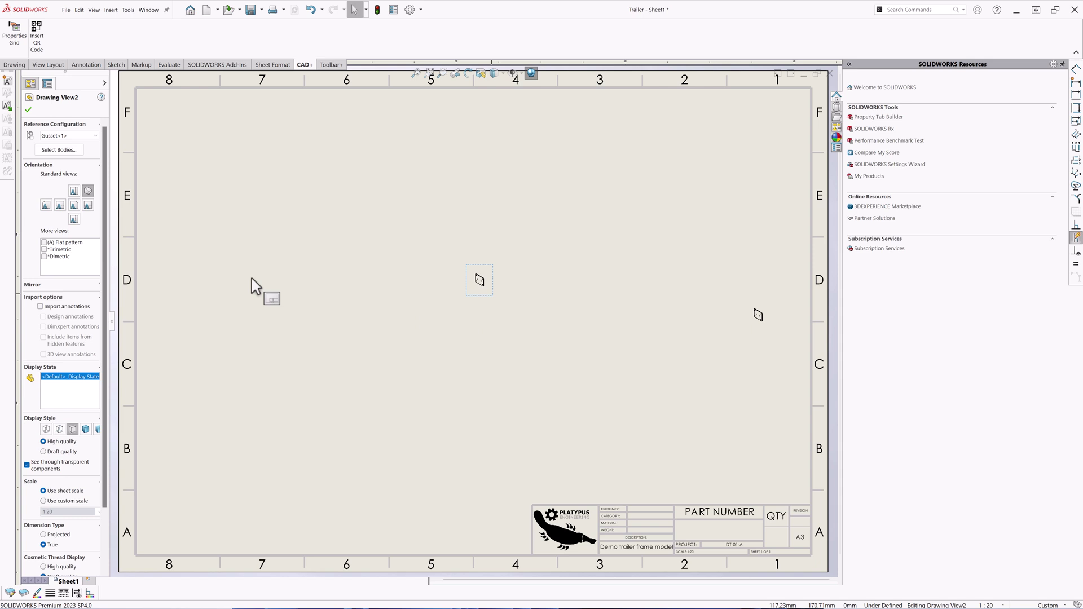
left_click(50, 243)
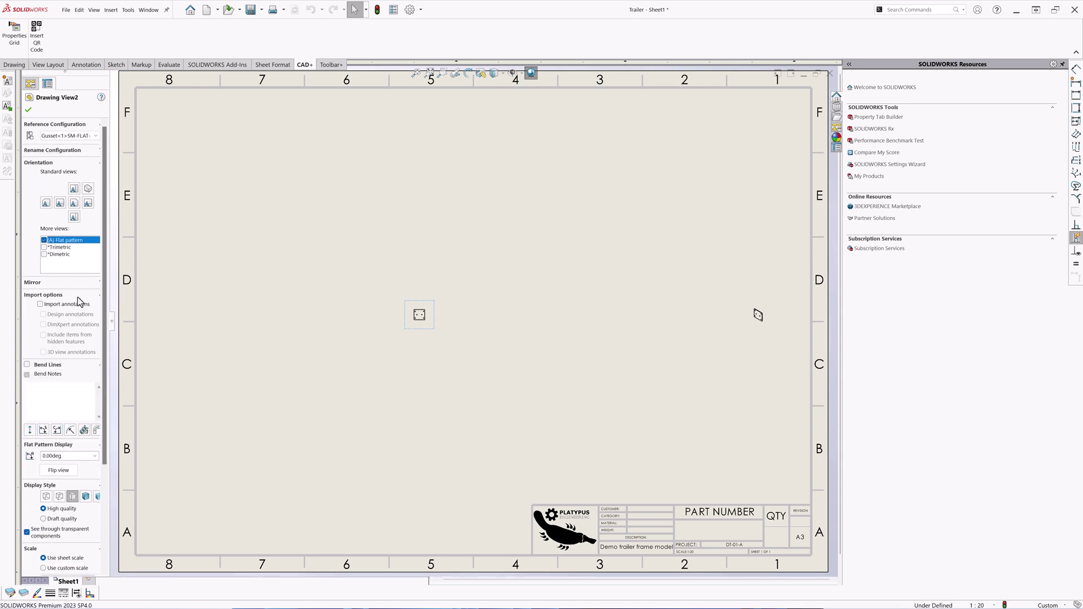
left_click(29, 110)
Step: Change the sheet scale in Sheet Properties to 1:5
right_click(52, 130)
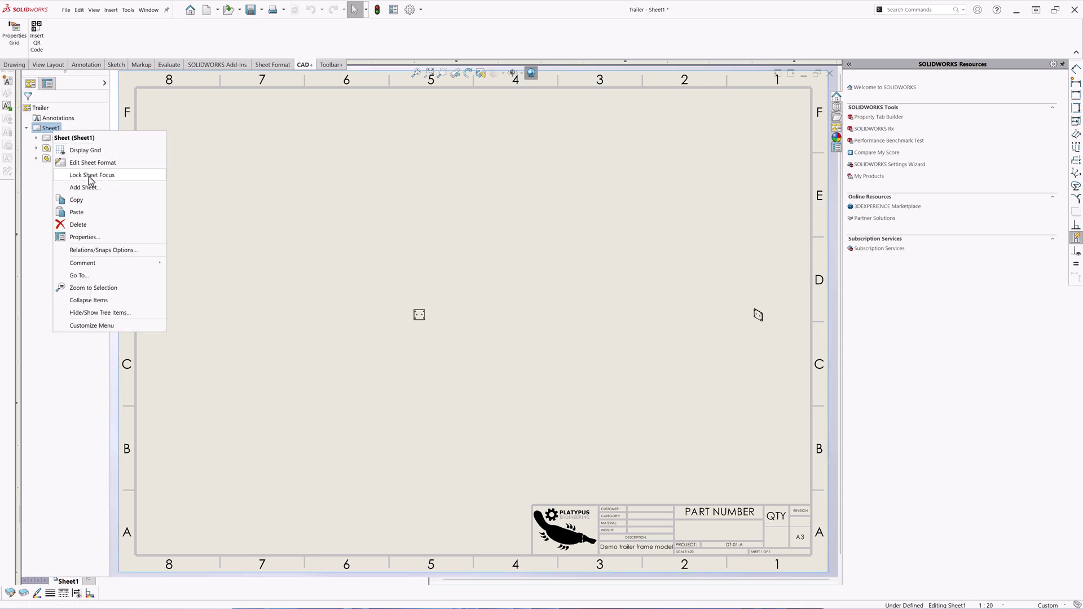
left_click(85, 238)
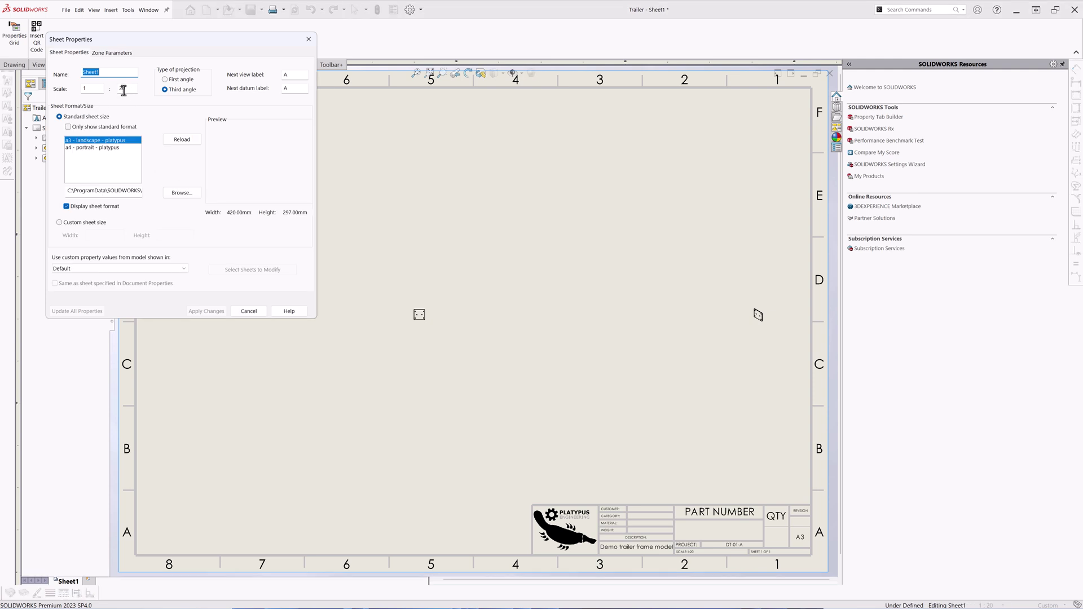
double_click(121, 89)
type("5")
left_click(206, 310)
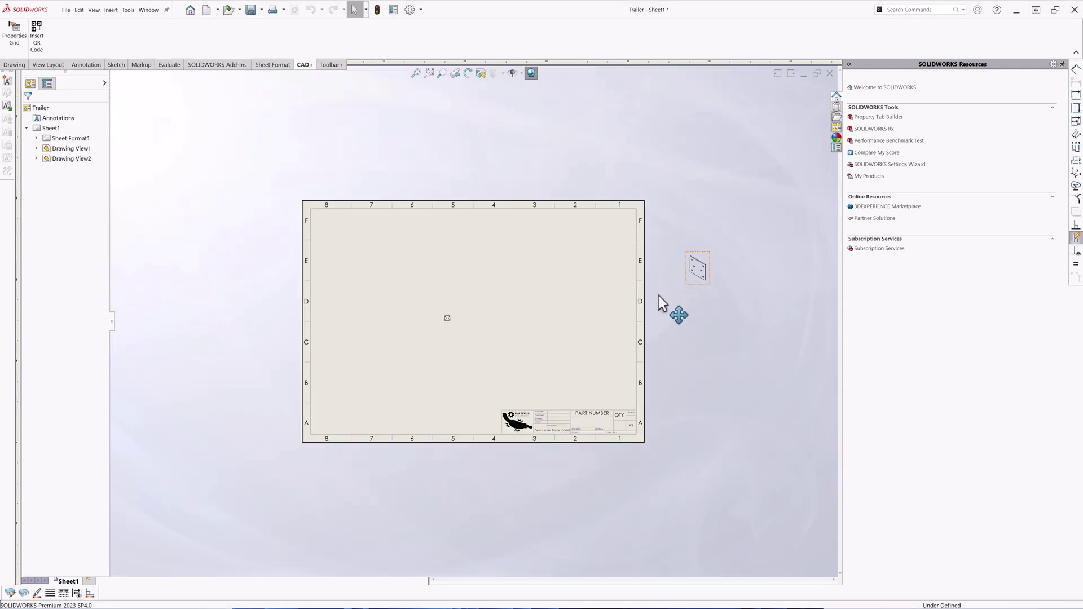
Step: Move the isometric view back onto the sheet and give the flat-pattern view a custom scale
left_click_drag(659, 302, 586, 367)
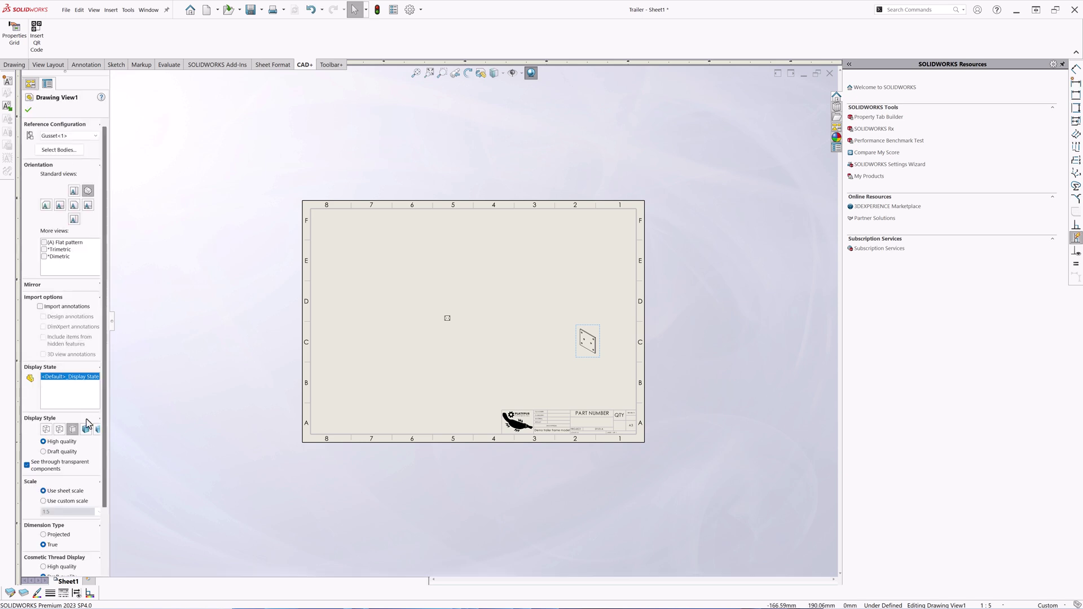
left_click(446, 322)
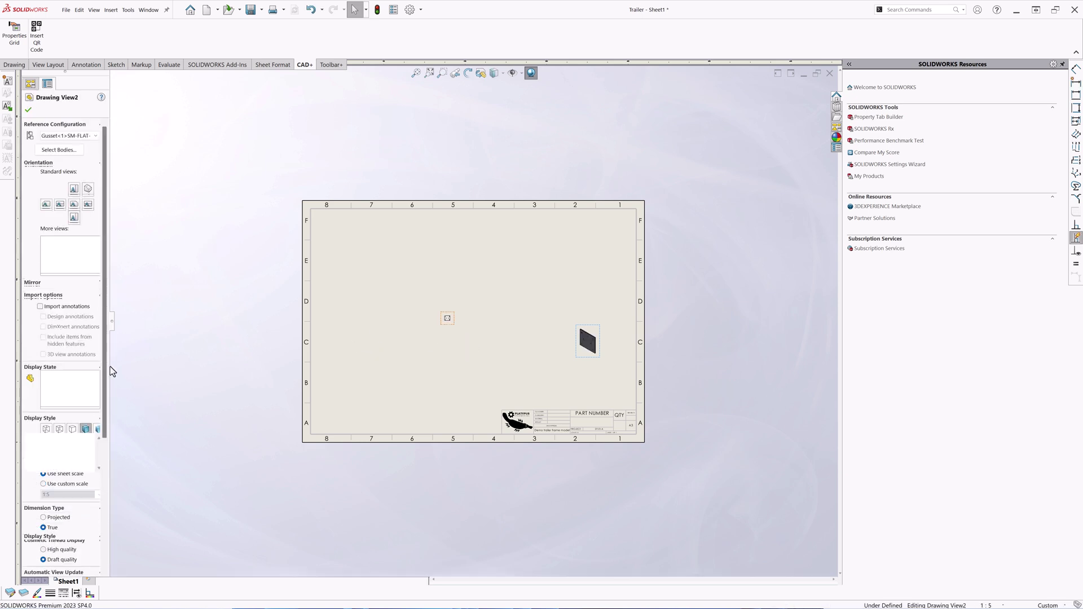
scroll(64, 435, "down", 5)
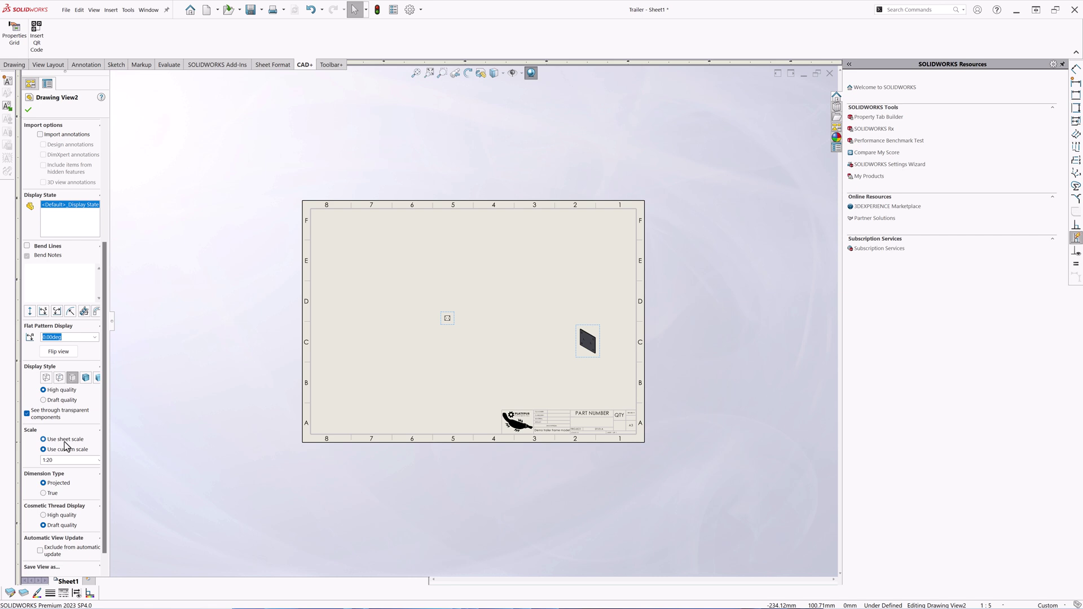
left_click(66, 447)
left_click(28, 110)
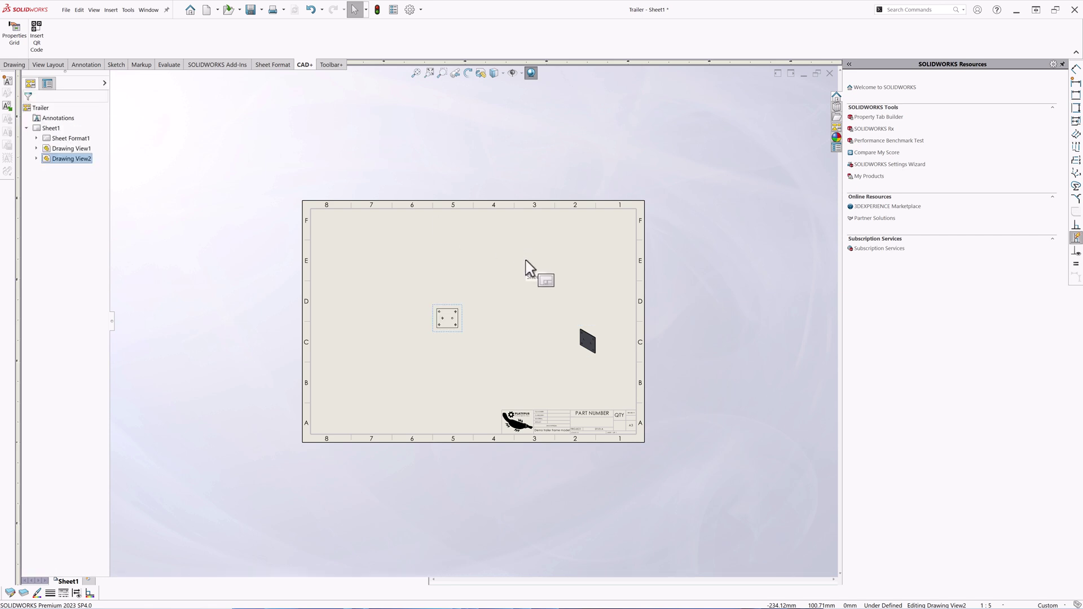
Step: Insert a Bill of Materials for the flat-pattern view, anchored at the sheet's top-right corner
left_click(568, 278)
scroll(569, 278, "down", 1)
left_click(111, 10)
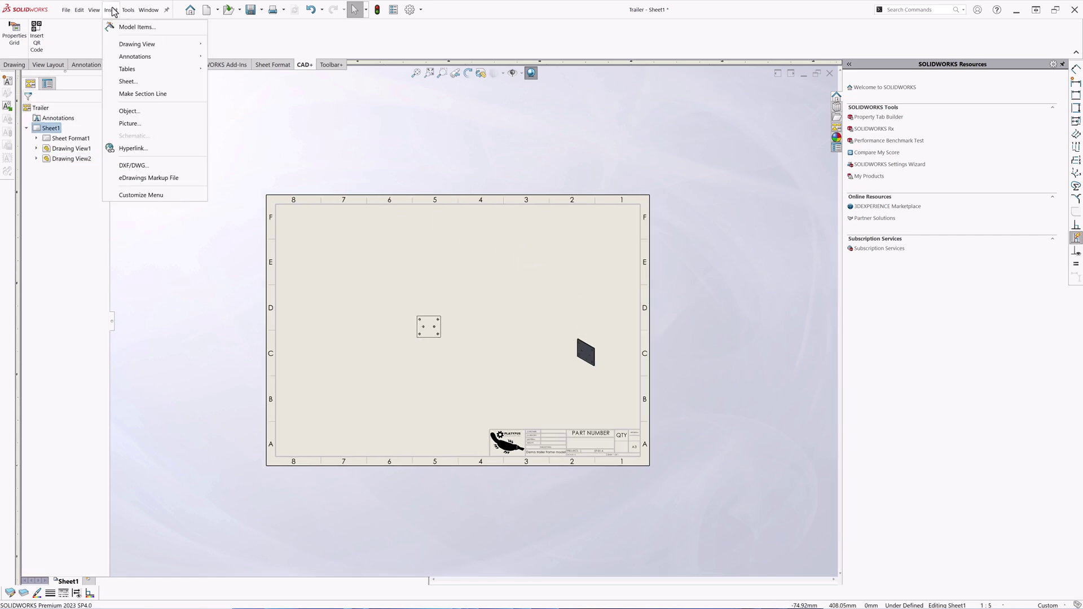
mouse_move(147, 69)
left_click(242, 93)
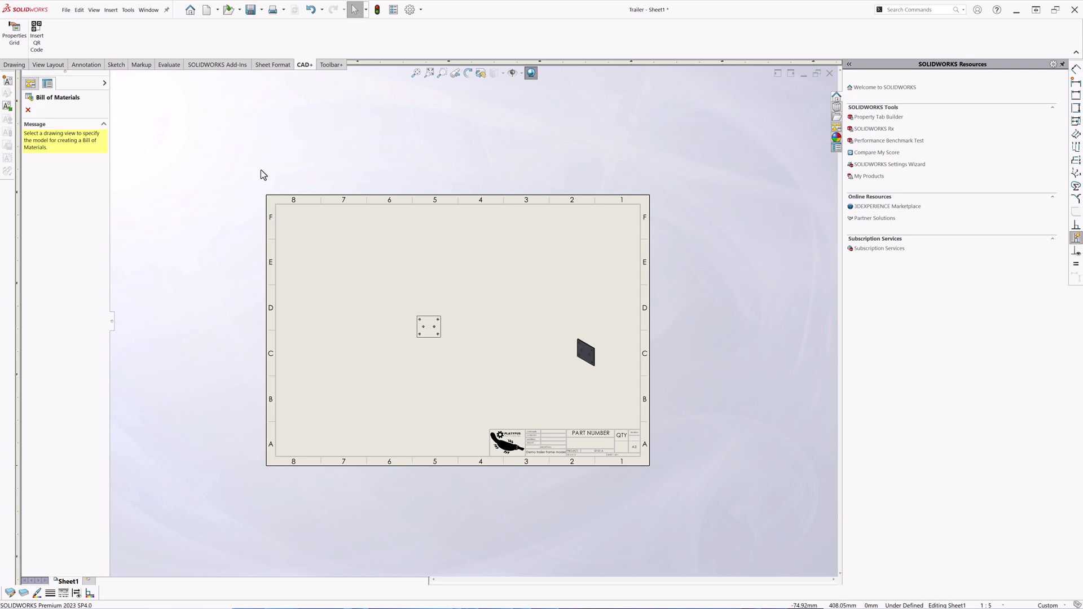
left_click(427, 324)
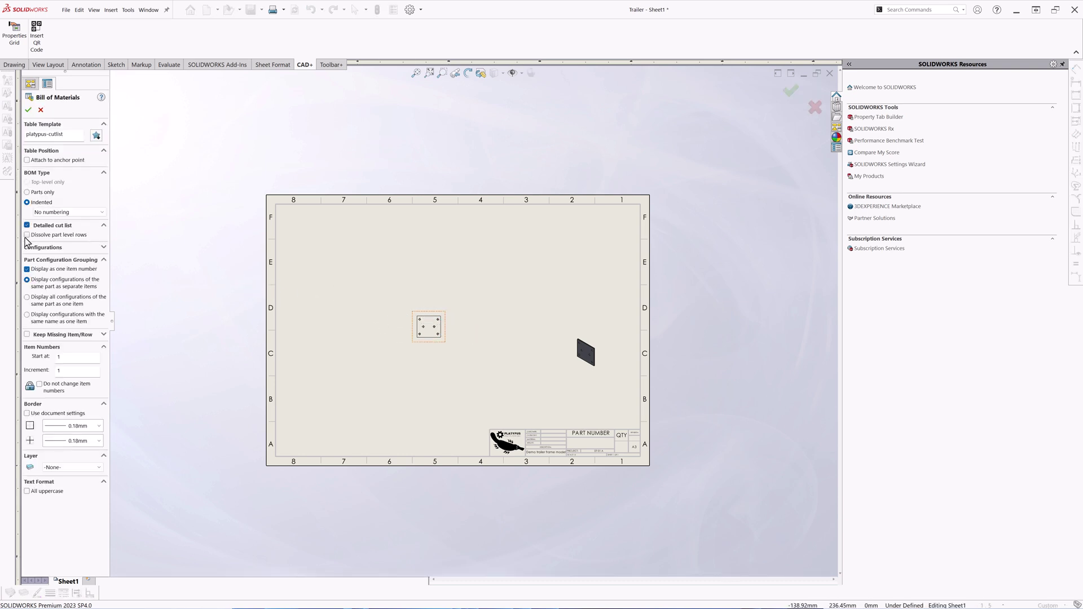
left_click(28, 110)
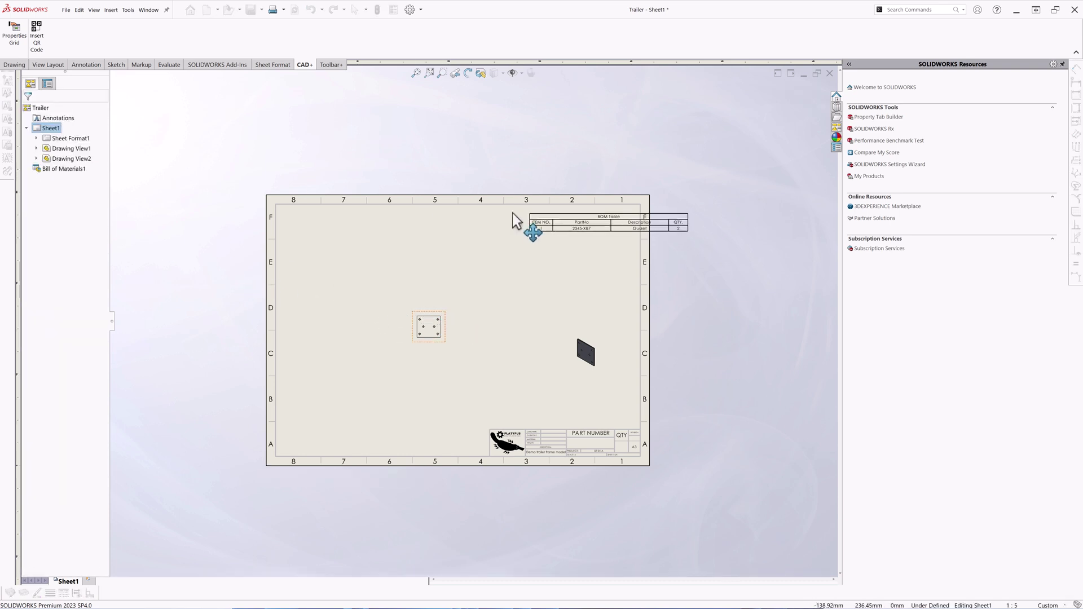
left_click(482, 214)
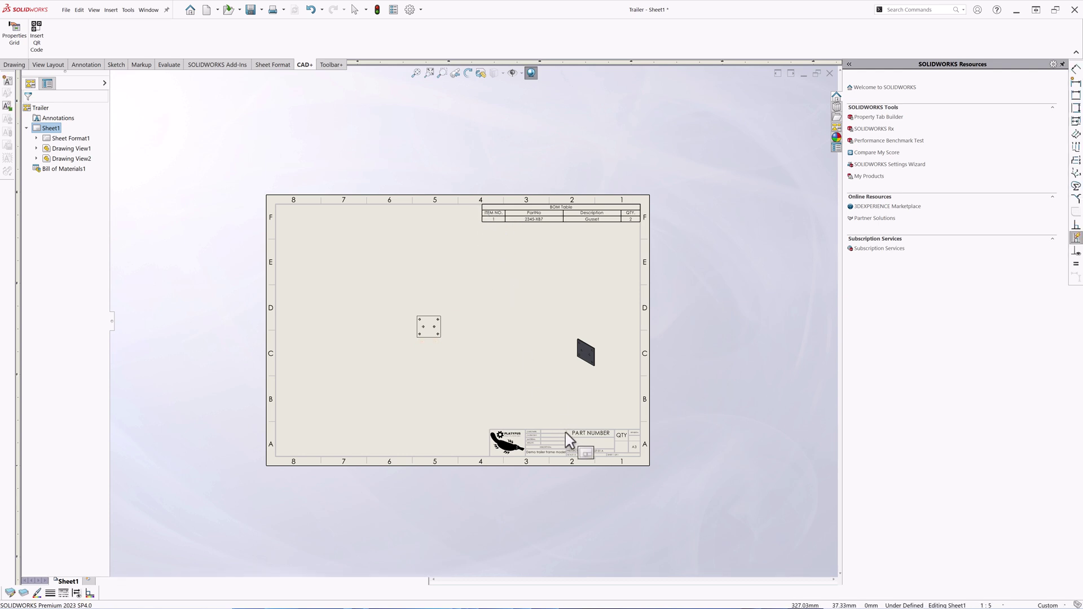
Step: Edit the sheet format to review the title block, then return to the sheet
right_click(583, 443)
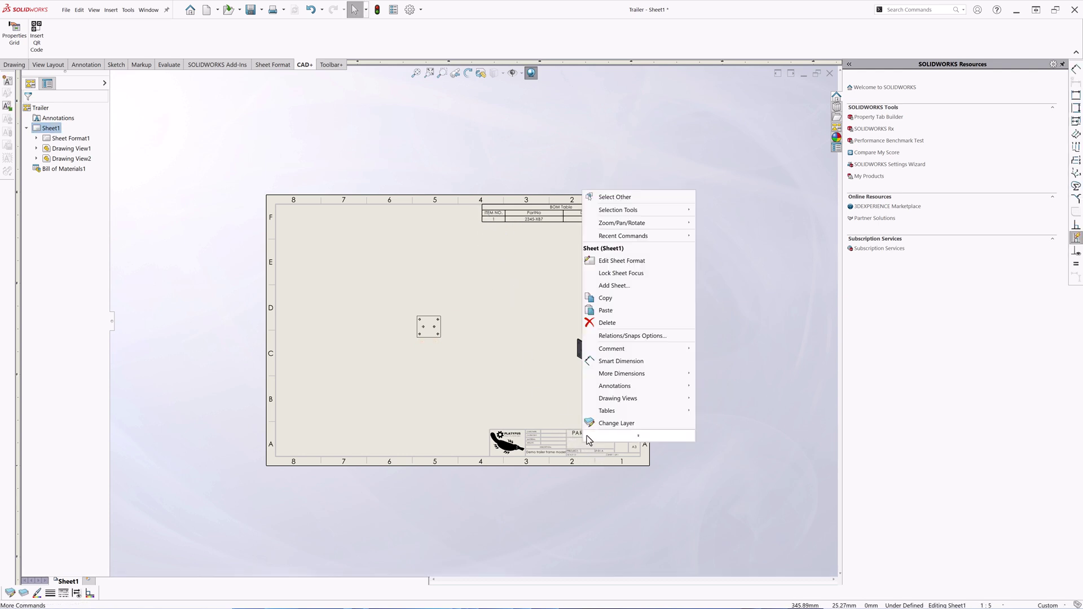
left_click(621, 273)
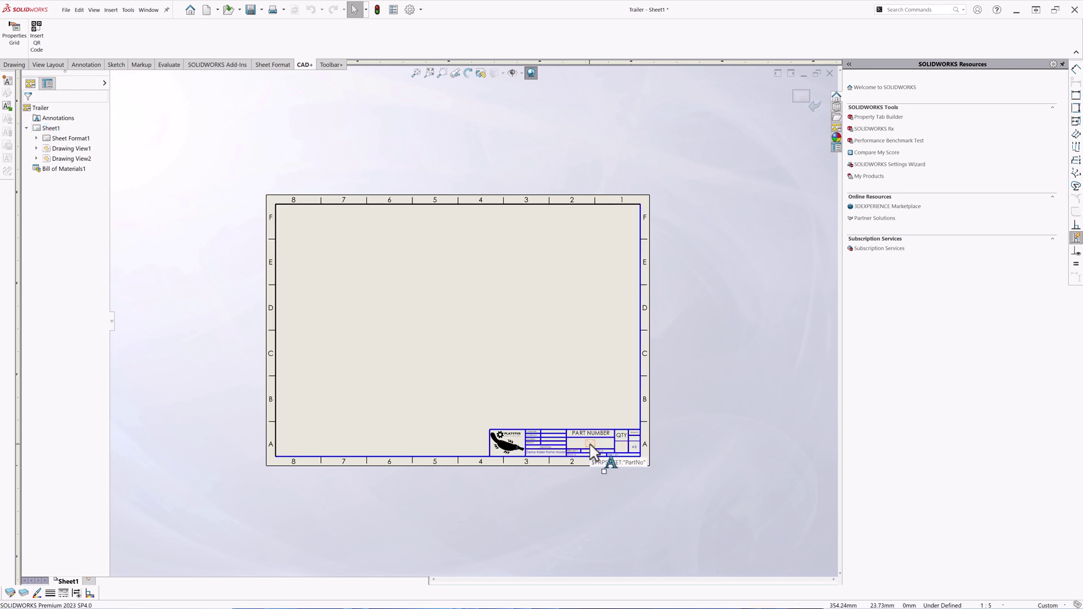
left_click(801, 96)
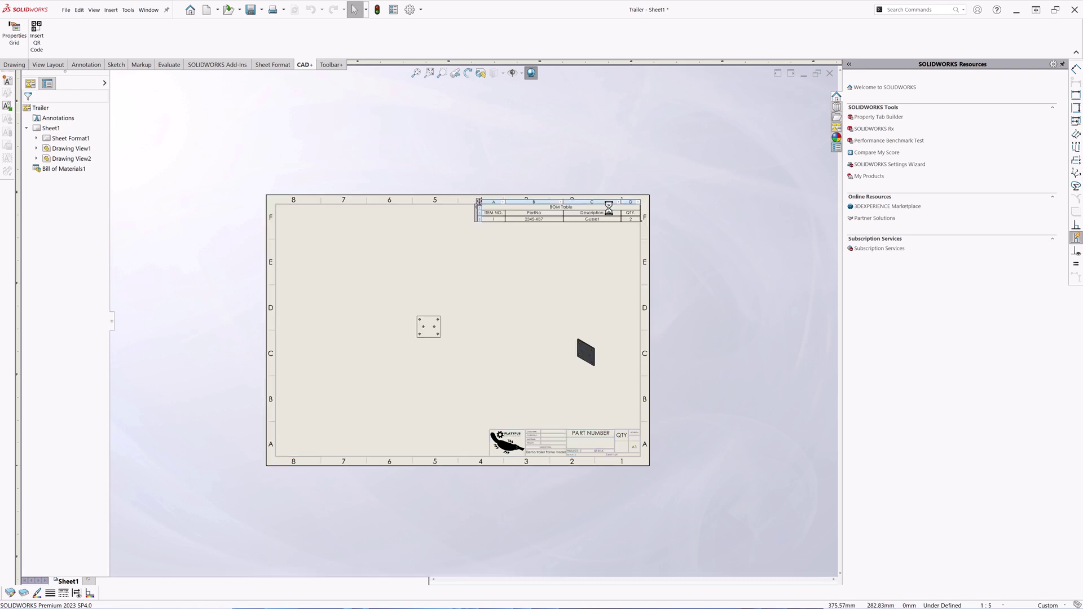
left_click(148, 9)
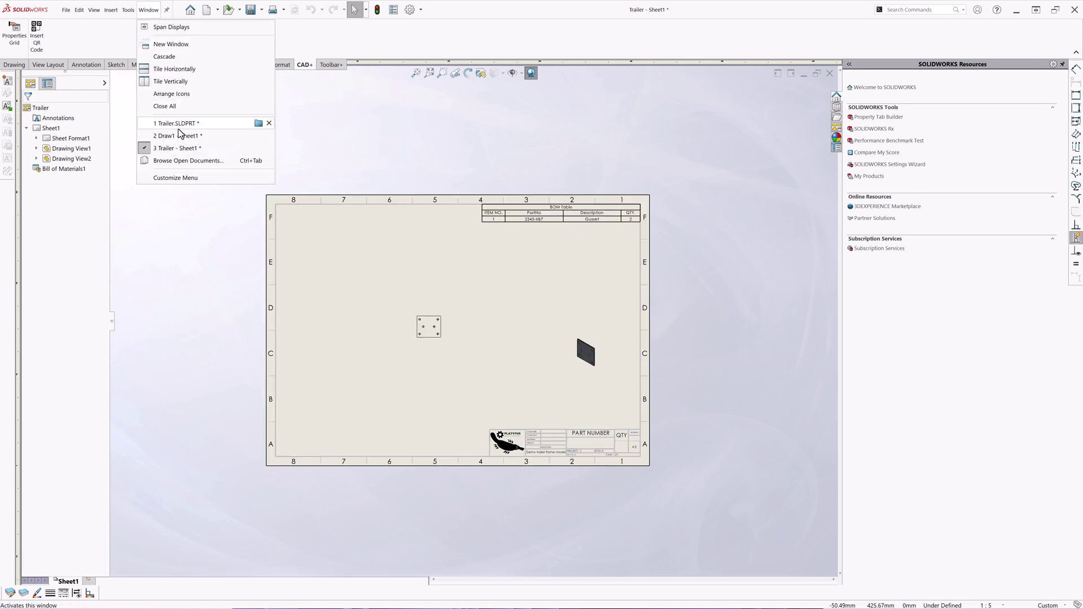
Step: Copy cut-list properties into each Trailer configuration and review Gusset, Bumper, Angle Bracket and Rail values
left_click(290, 179)
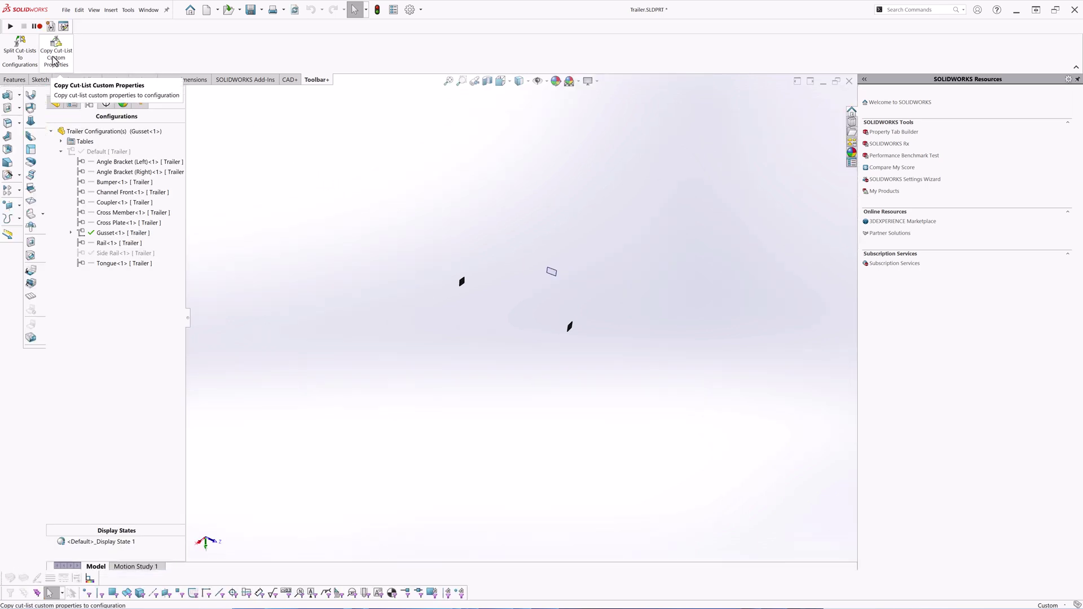
left_click(55, 56)
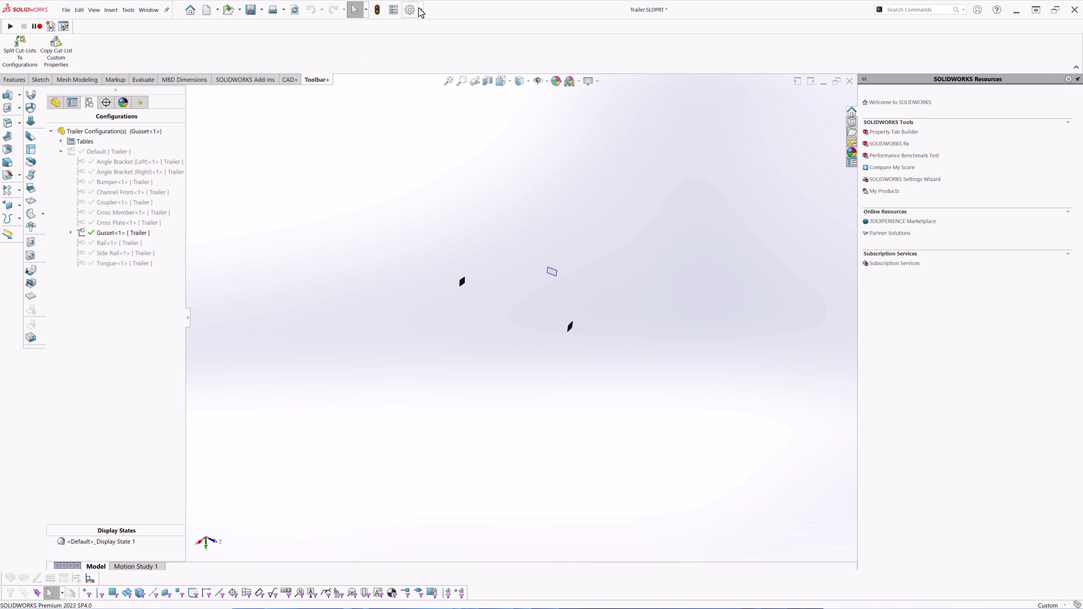
left_click(392, 11)
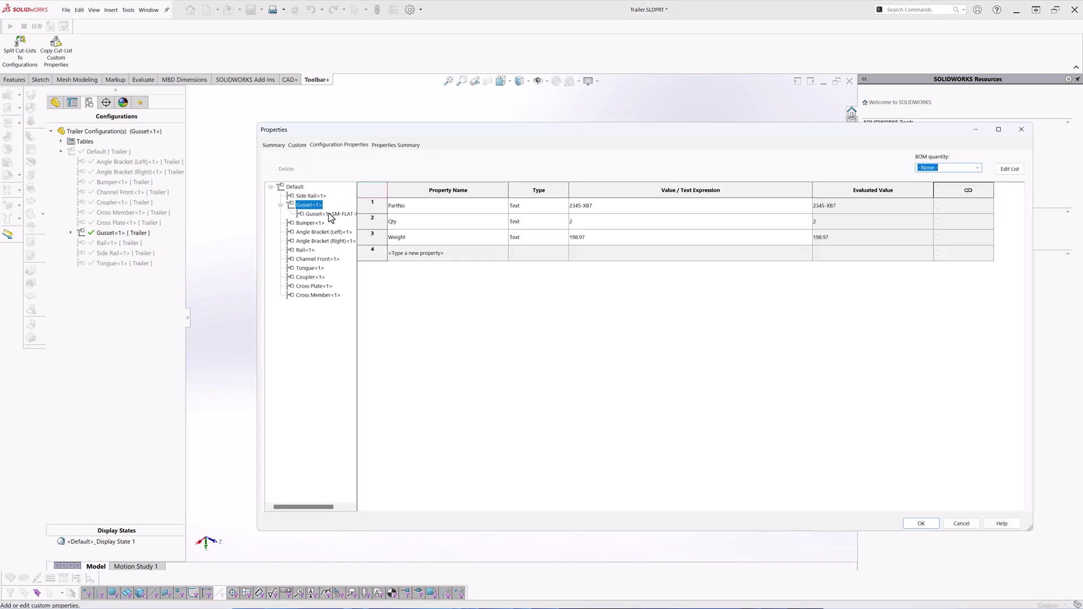
left_click(310, 223)
left_click(313, 232)
left_click(305, 250)
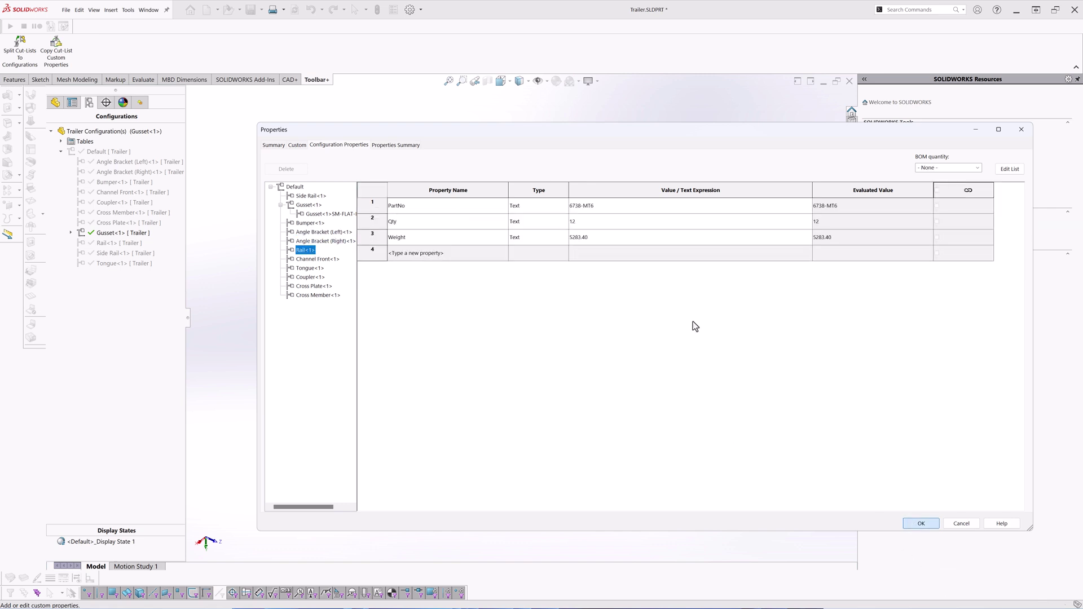
key("Return")
Step: In the Trailer - Sheet1 drawing, propagate every configuration to its own sheet and rebuild
left_click(149, 10)
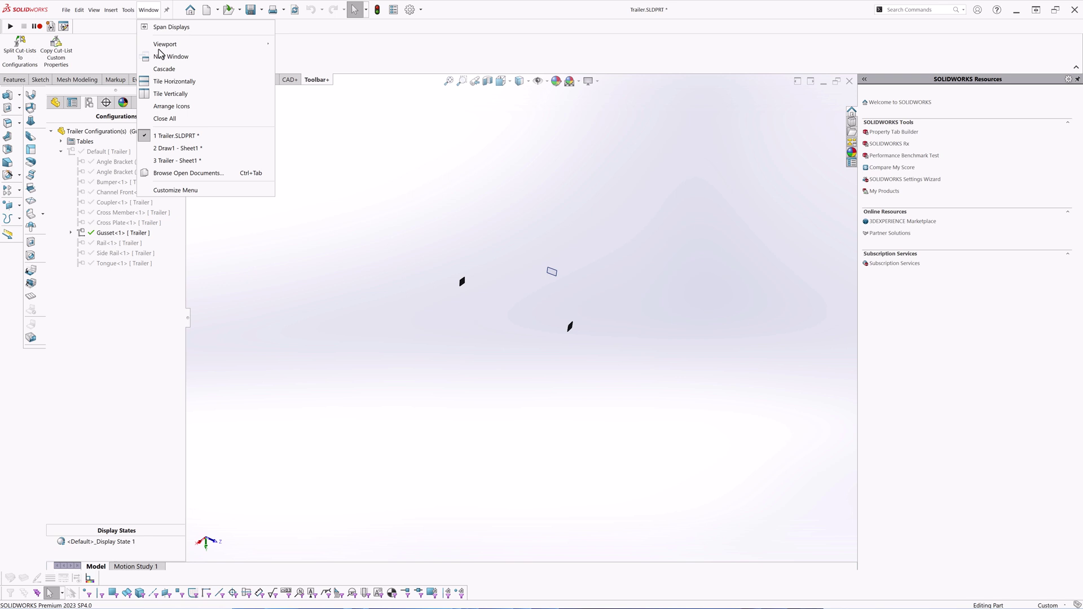
left_click(242, 160)
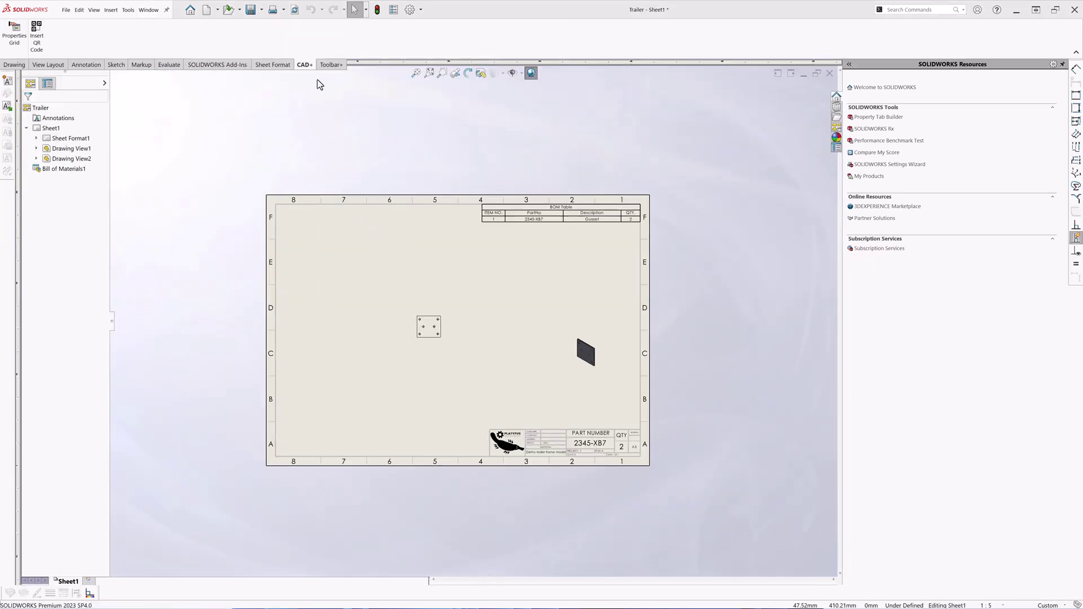
left_click(329, 66)
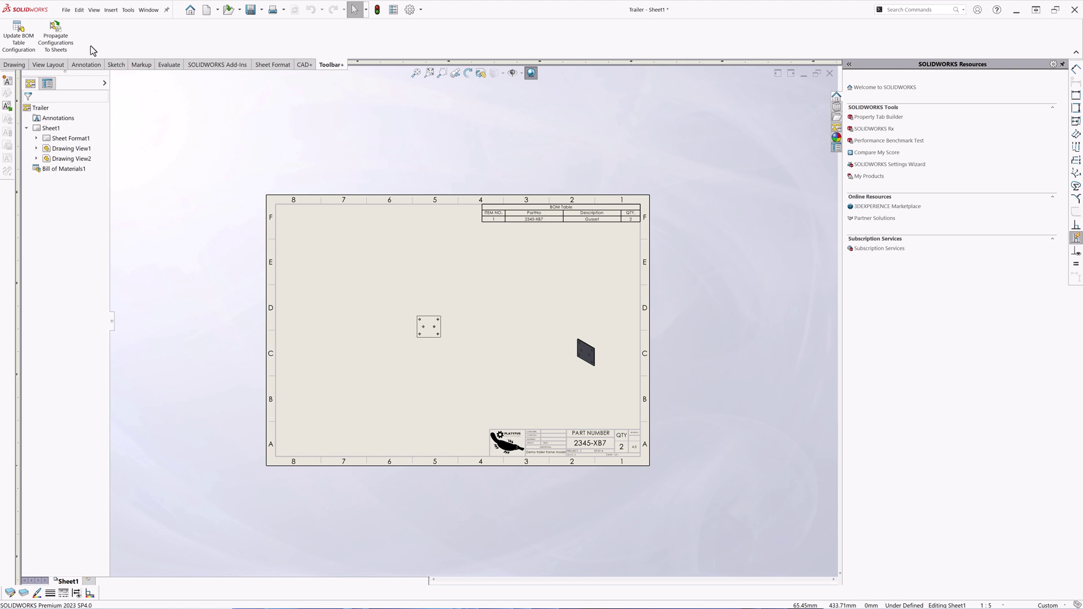
left_click(56, 38)
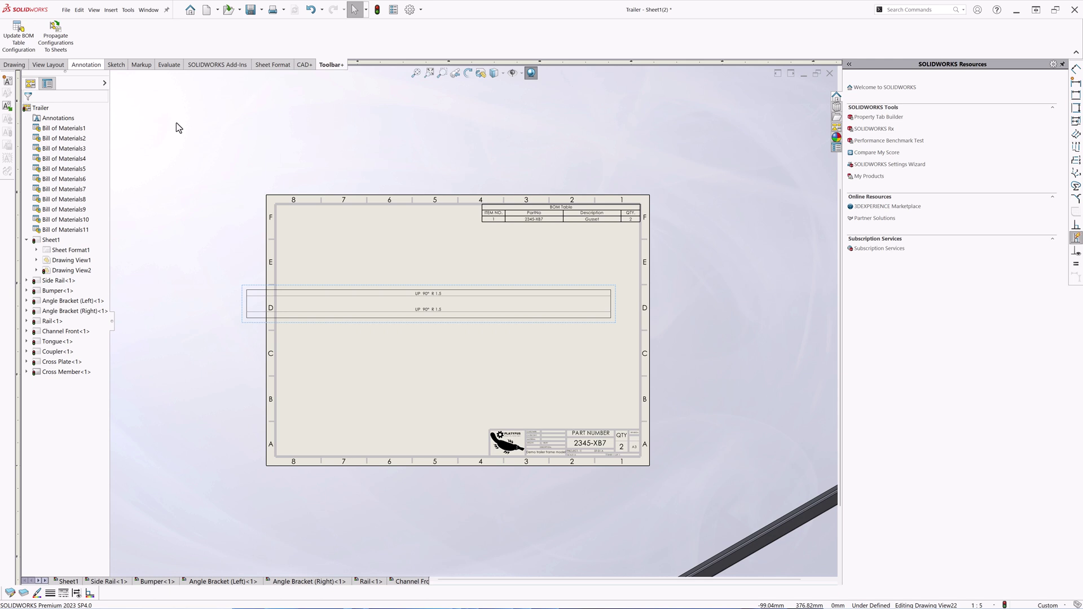
left_click(377, 9)
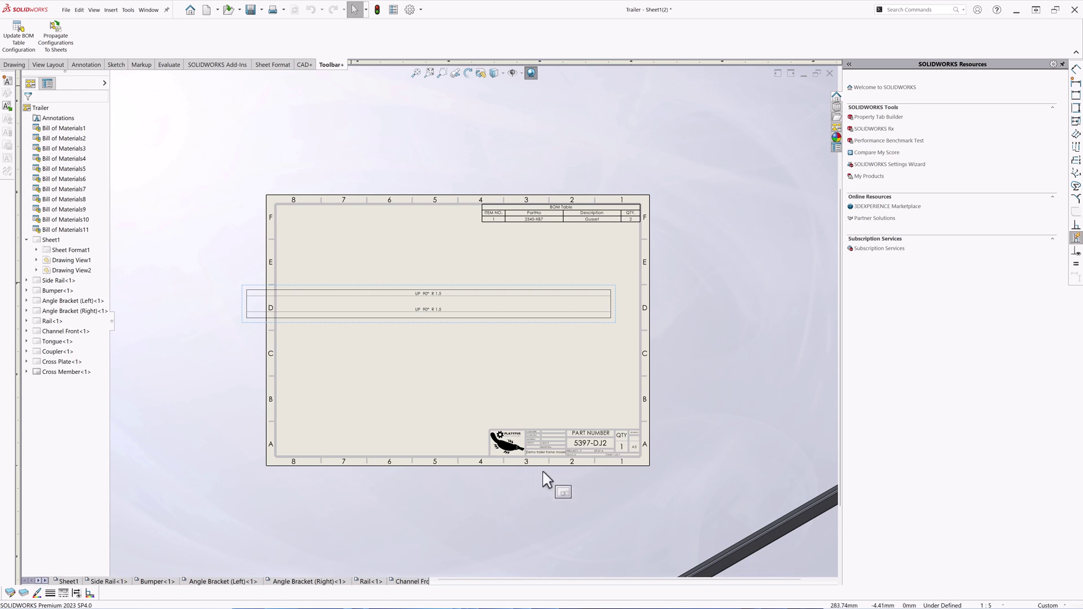
Step: Move both Angle Bracket (Right) views inside the sheet border, then go to the Bumper sheet
key("z")
left_click(308, 582)
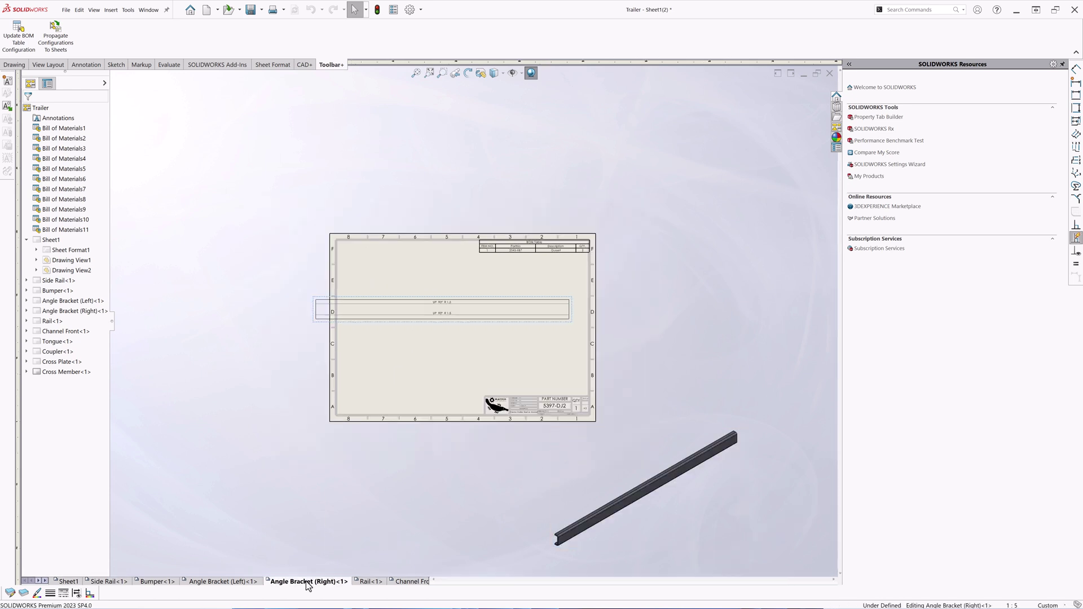
left_click(287, 208)
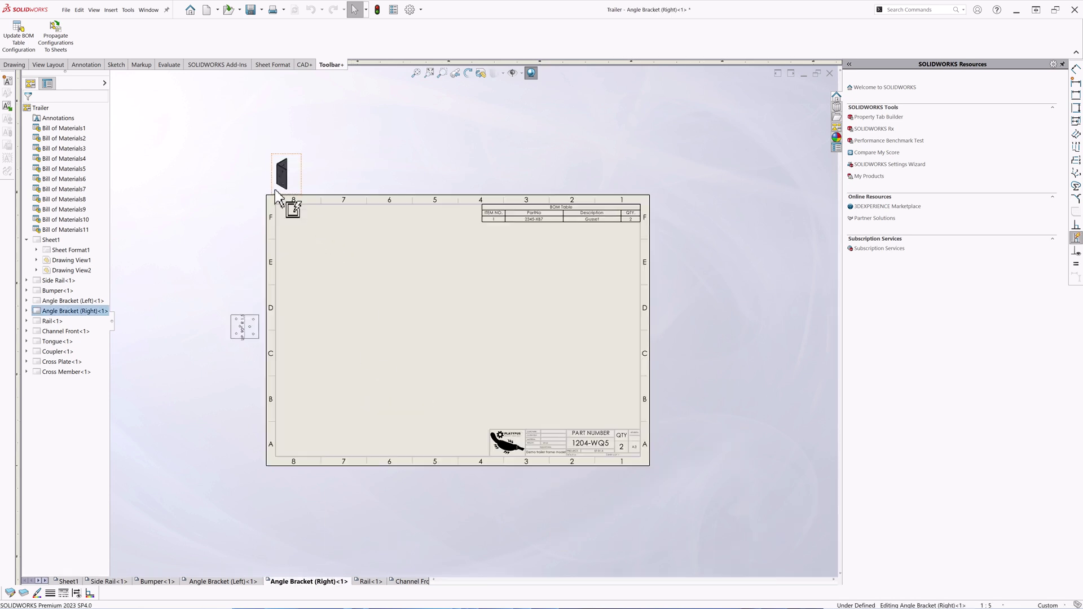
mouse_move(300, 217)
left_mouse_down()
mouse_move(389, 248)
mouse_move(568, 366)
left_mouse_up()
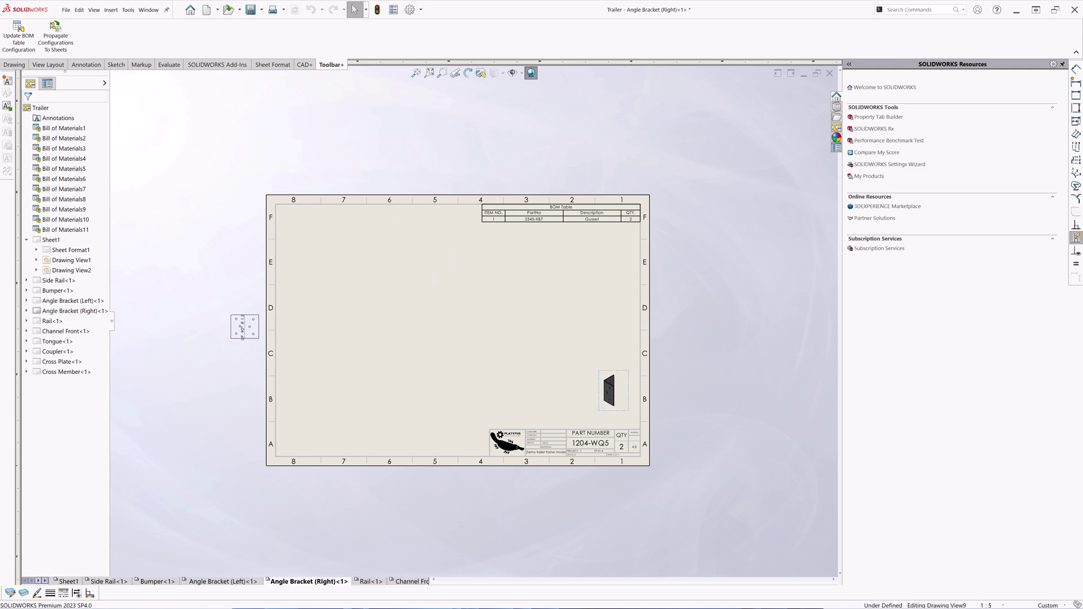
left_click_drag(254, 346, 354, 337)
left_click(237, 508)
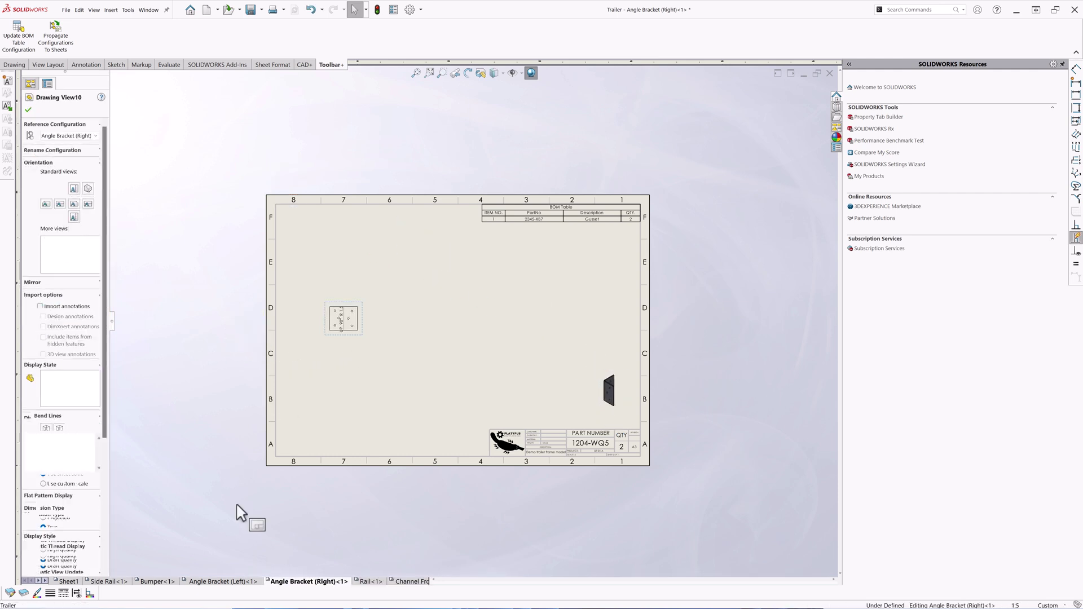
left_click(221, 581)
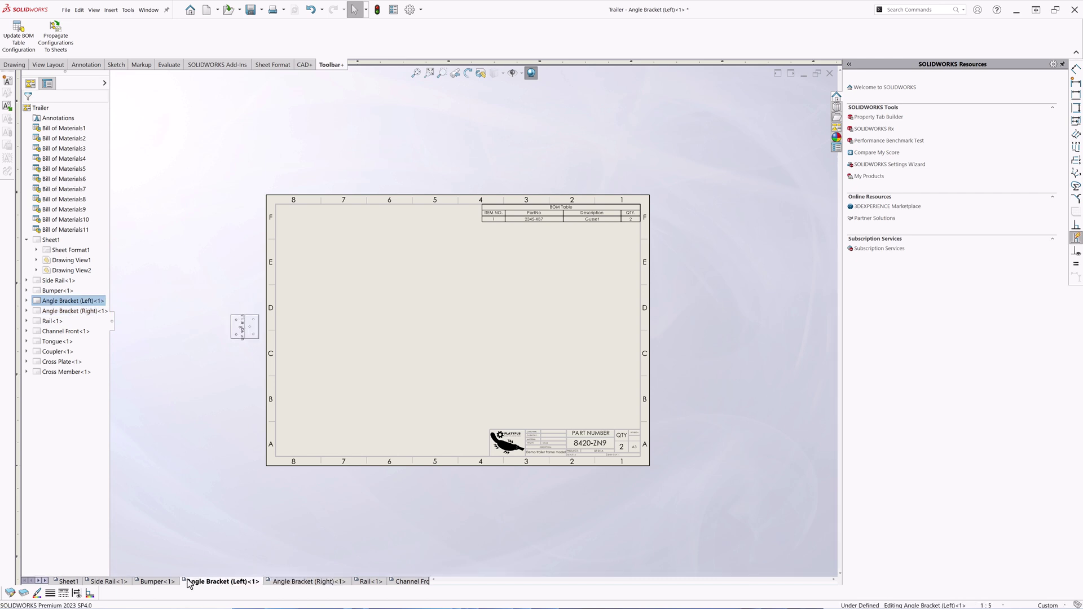
left_click(158, 582)
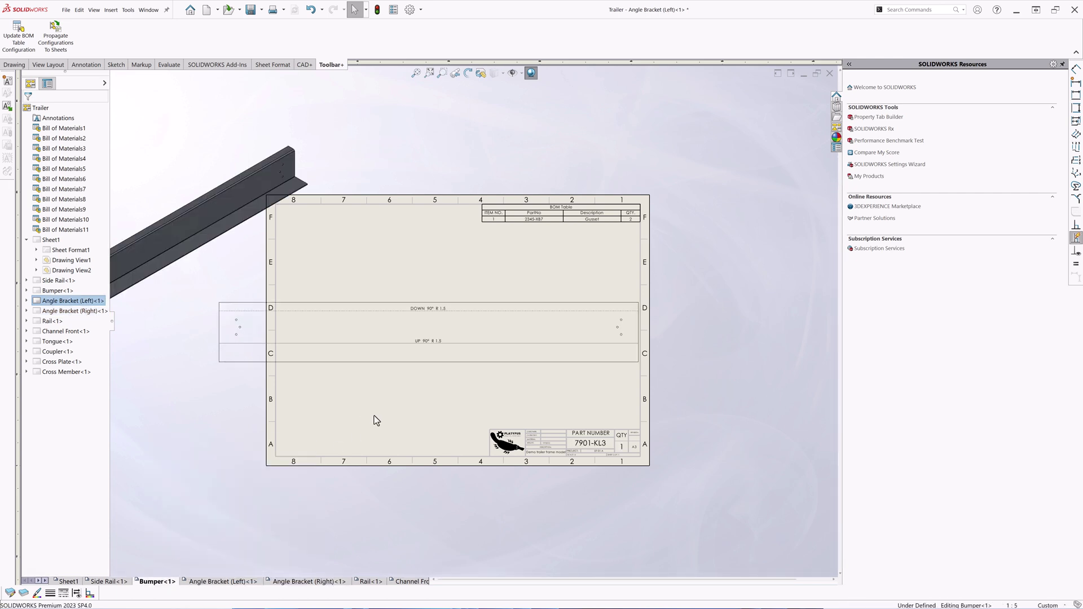
Step: Check the Bumper BOM's configuration setting, then update every BOM to its sheet's configuration
left_click(556, 216)
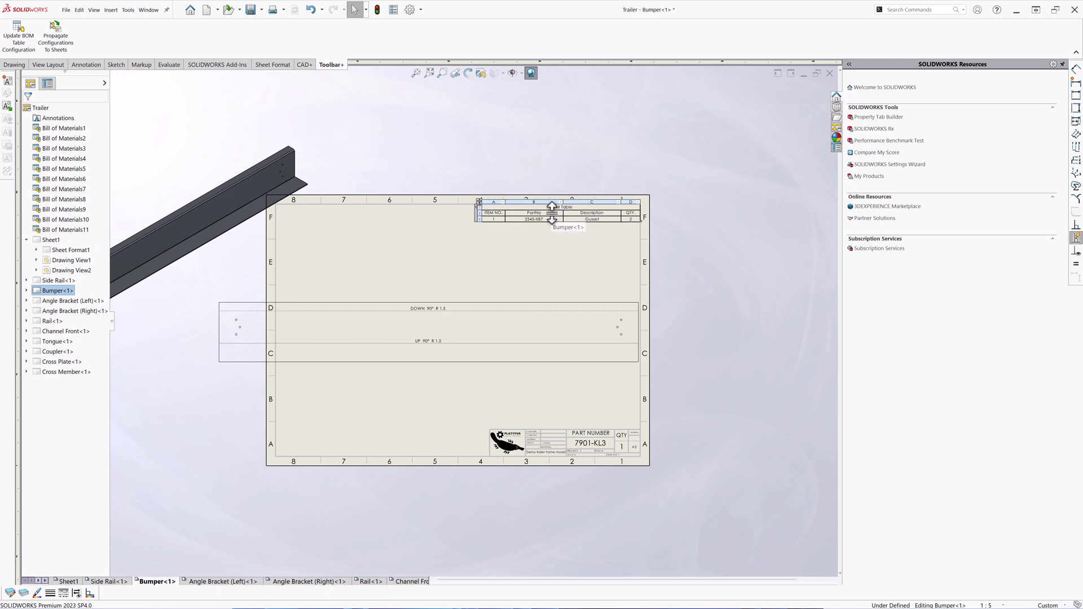
left_click(479, 203)
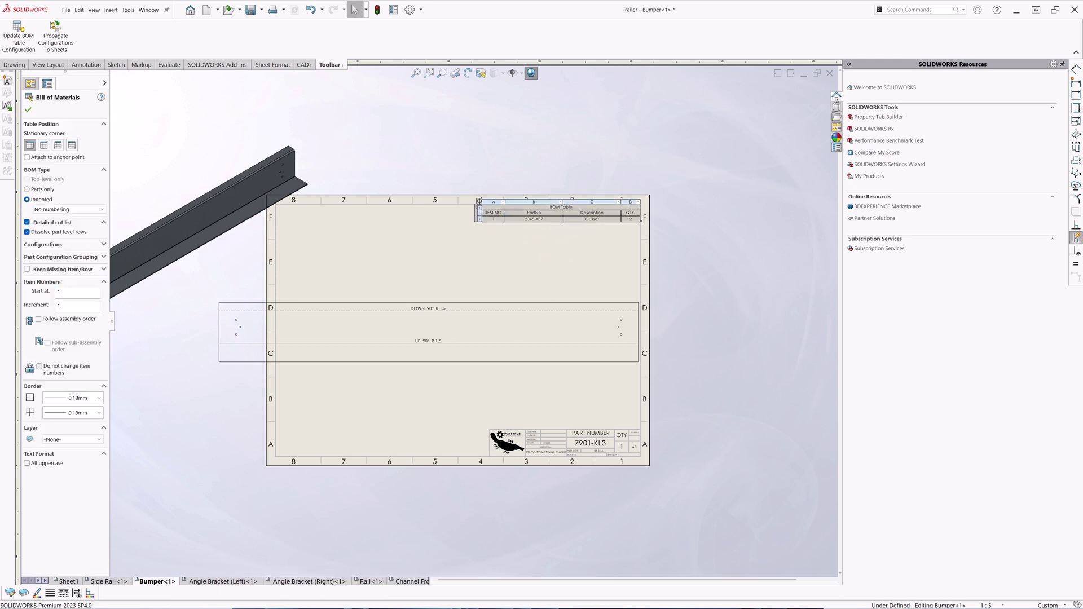
left_click(104, 245)
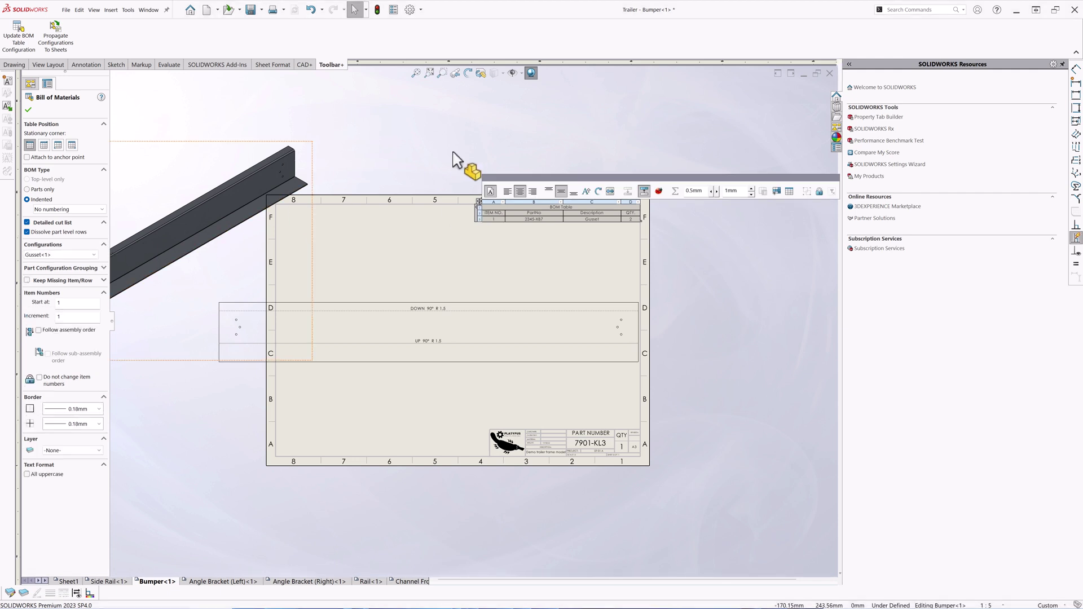
left_click(468, 147)
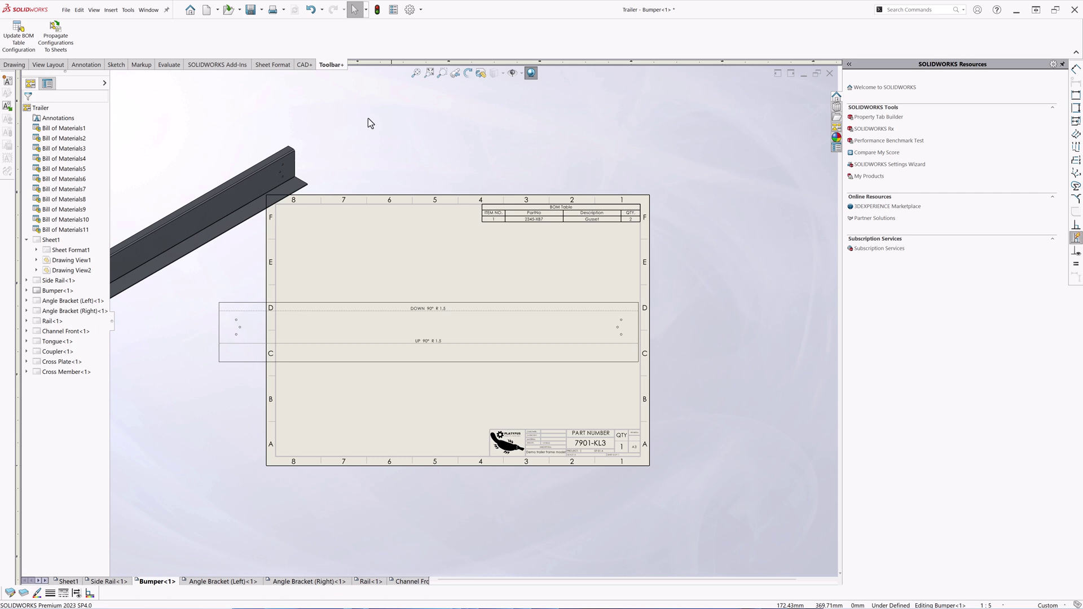
left_click(20, 45)
Step: Review the Angle Bracket (Right), Rail and Channel Front sheets
left_click(303, 581)
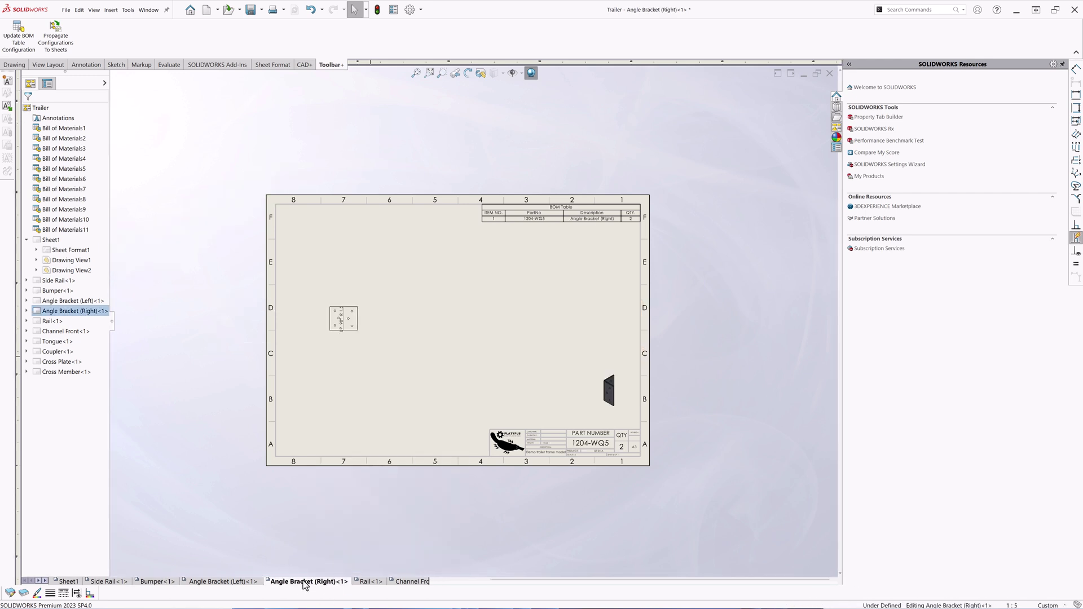
left_click(370, 583)
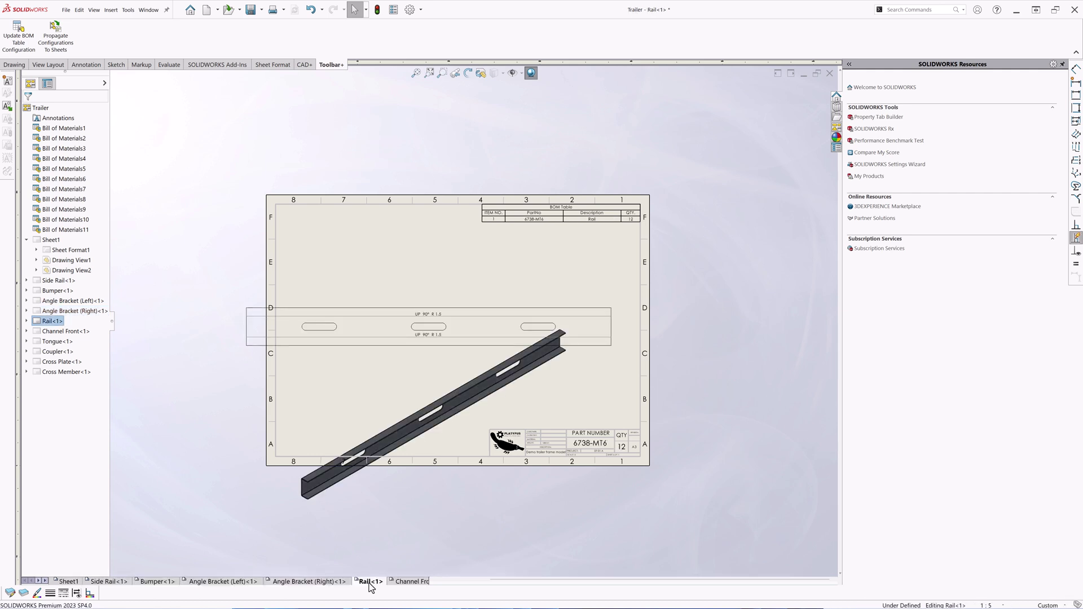
left_click(397, 583)
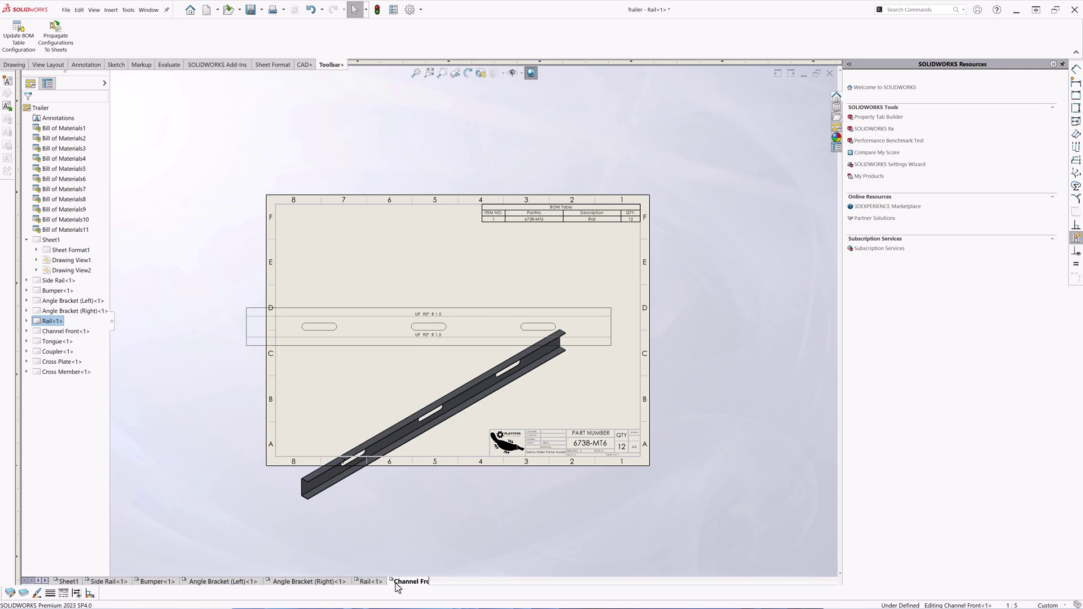
key("z")
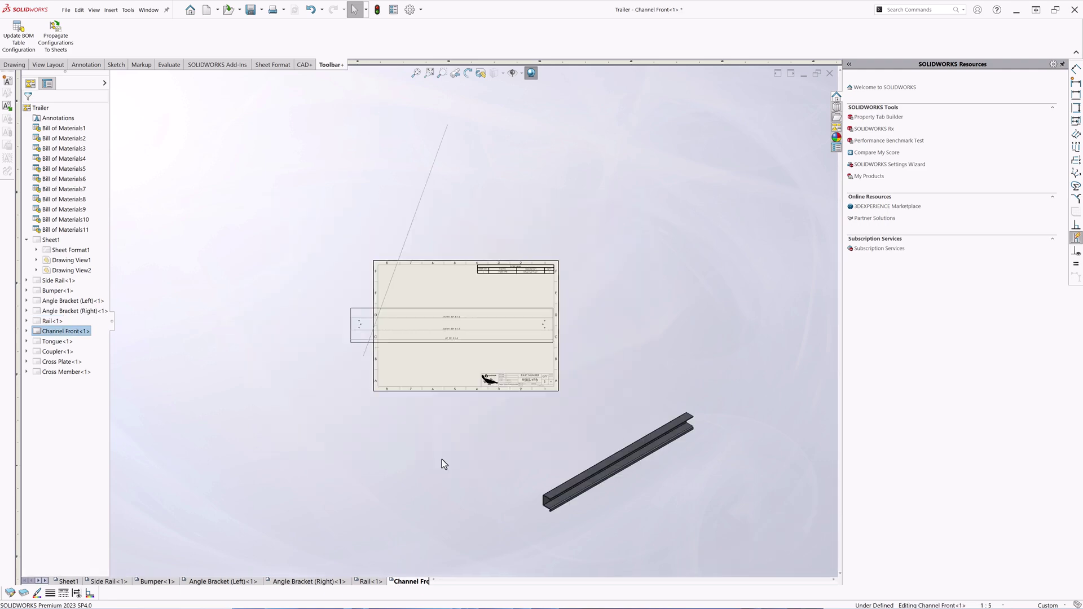